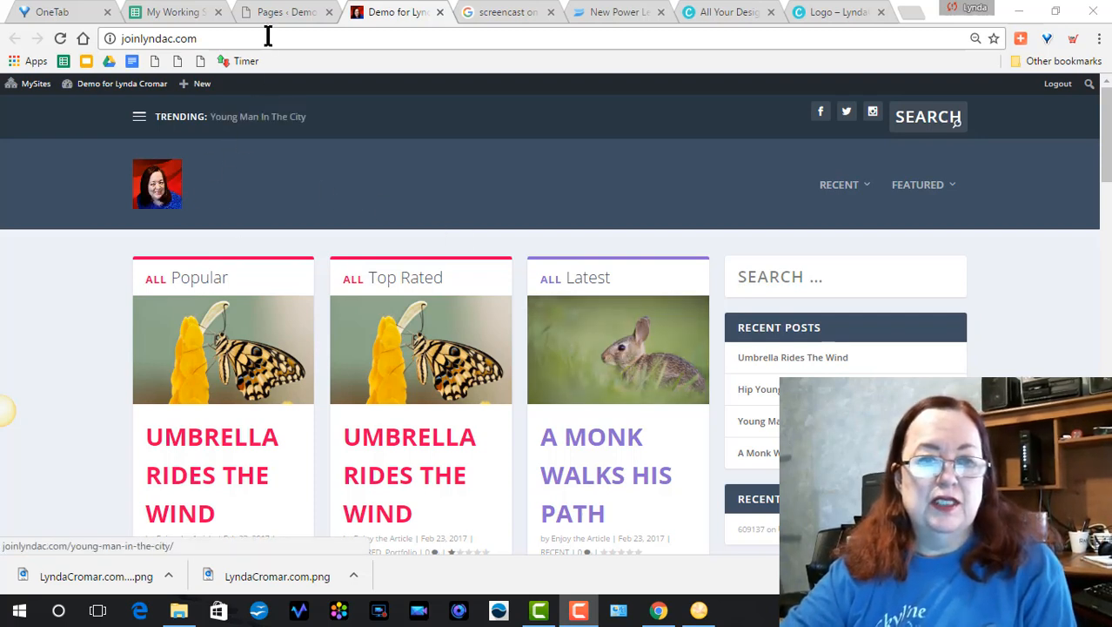
Step: Open the blog's admin dashboard and compare the finished logo design in Canva with the logo on the live blog
click(282, 12)
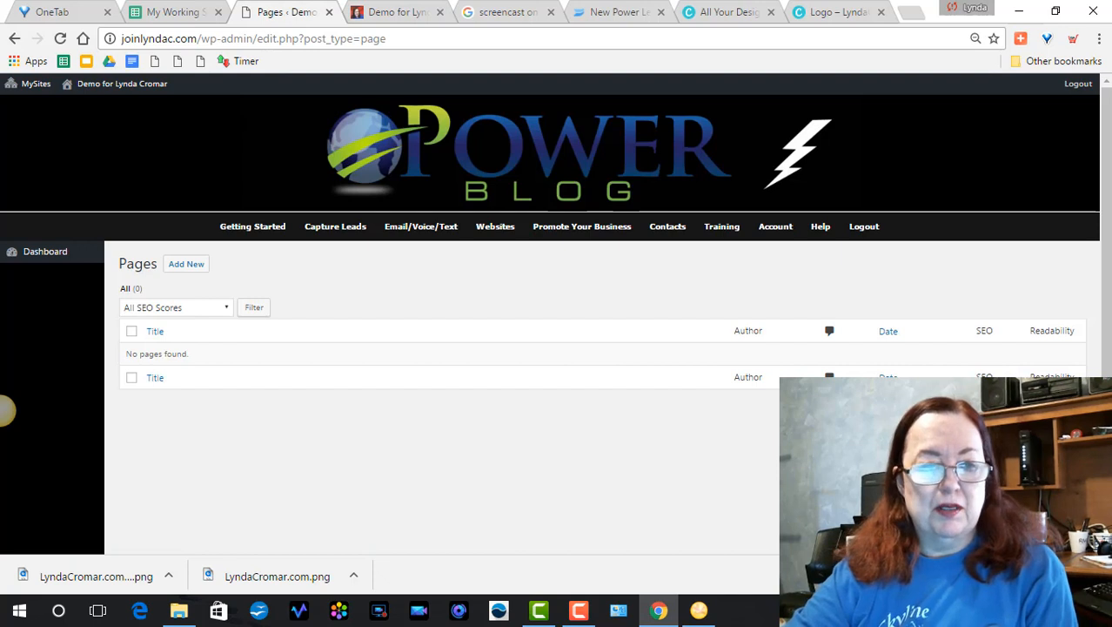
click(39, 252)
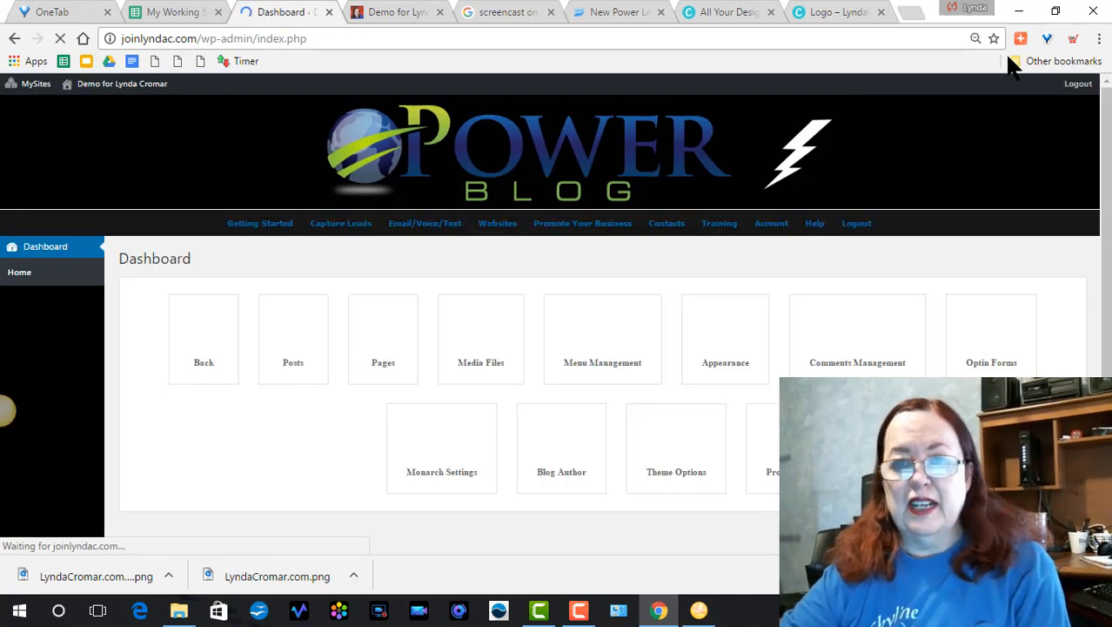
click(825, 12)
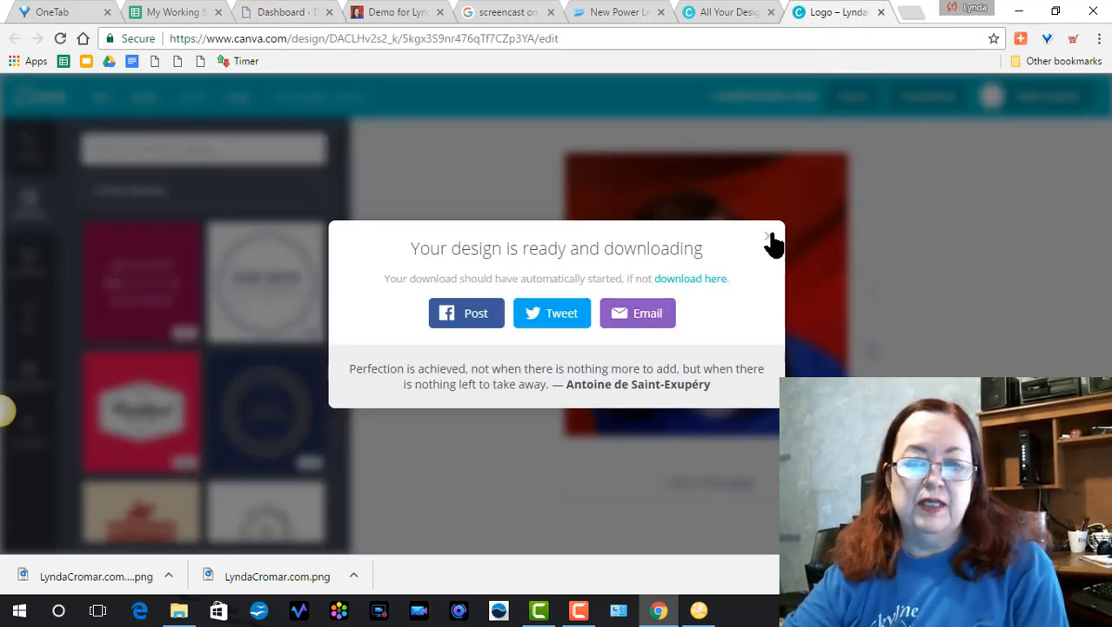
click(790, 273)
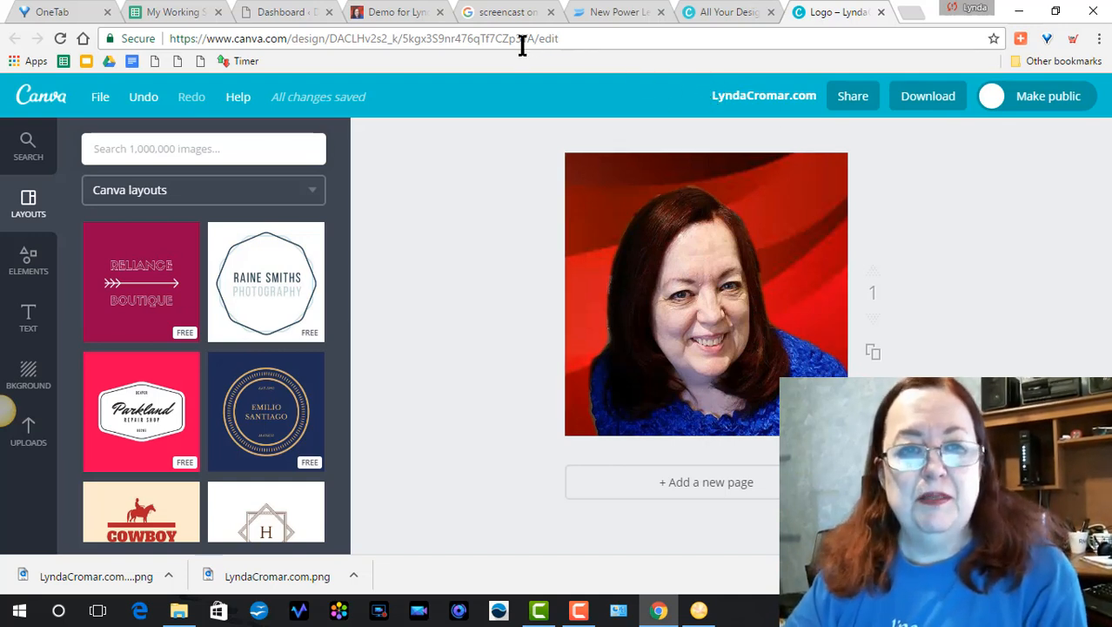
click(379, 13)
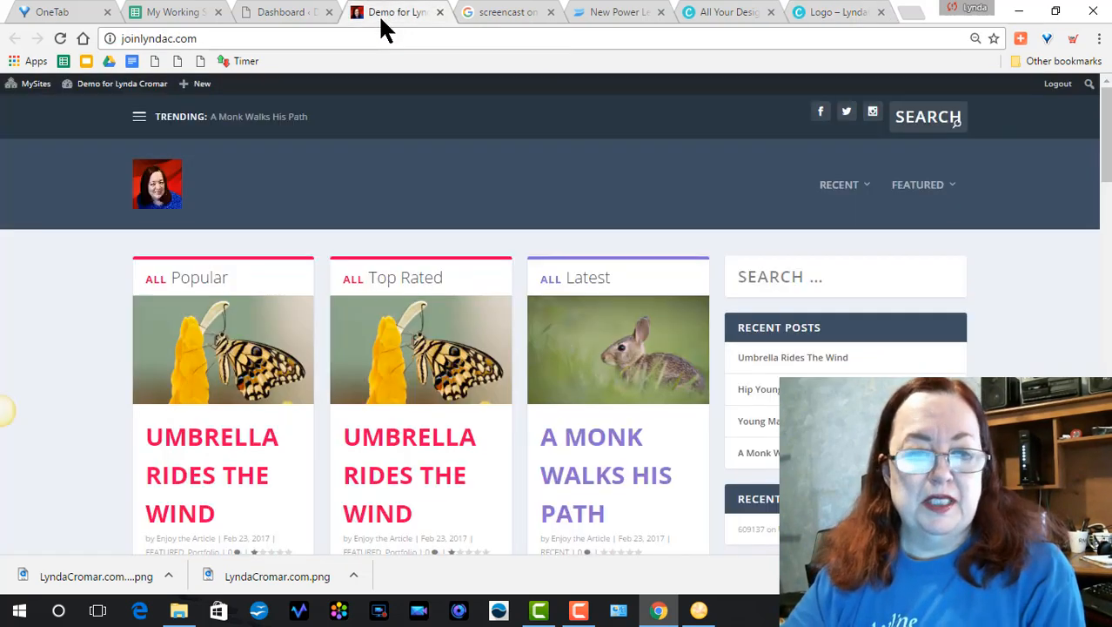
click(254, 10)
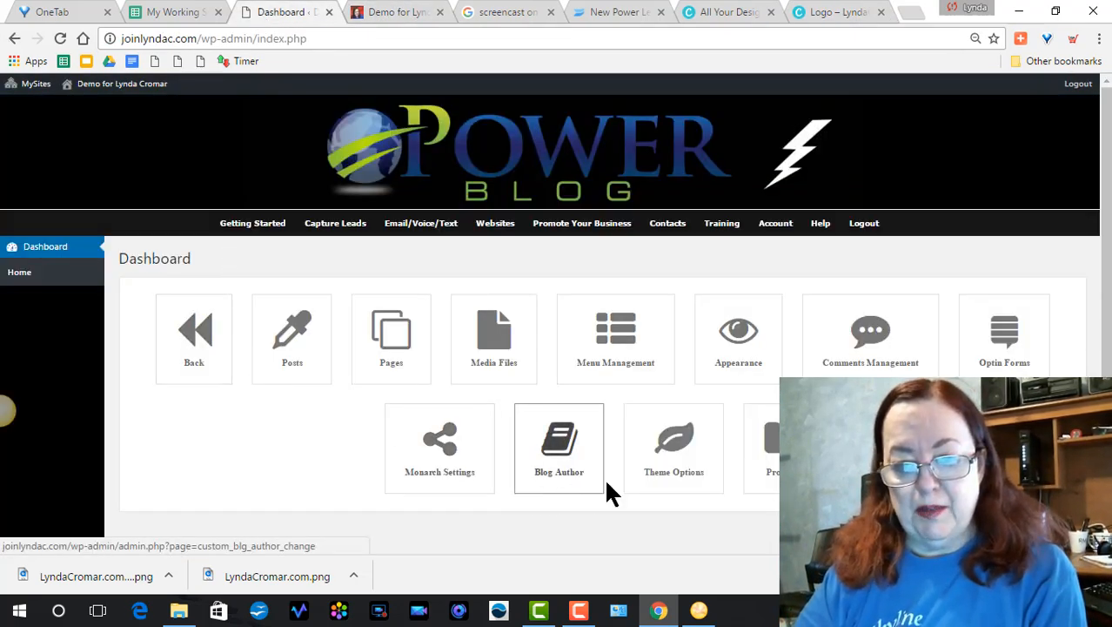
Step: Open the Extra theme options, examine the media library images available for the logo, and check the logo on the live blog
click(675, 456)
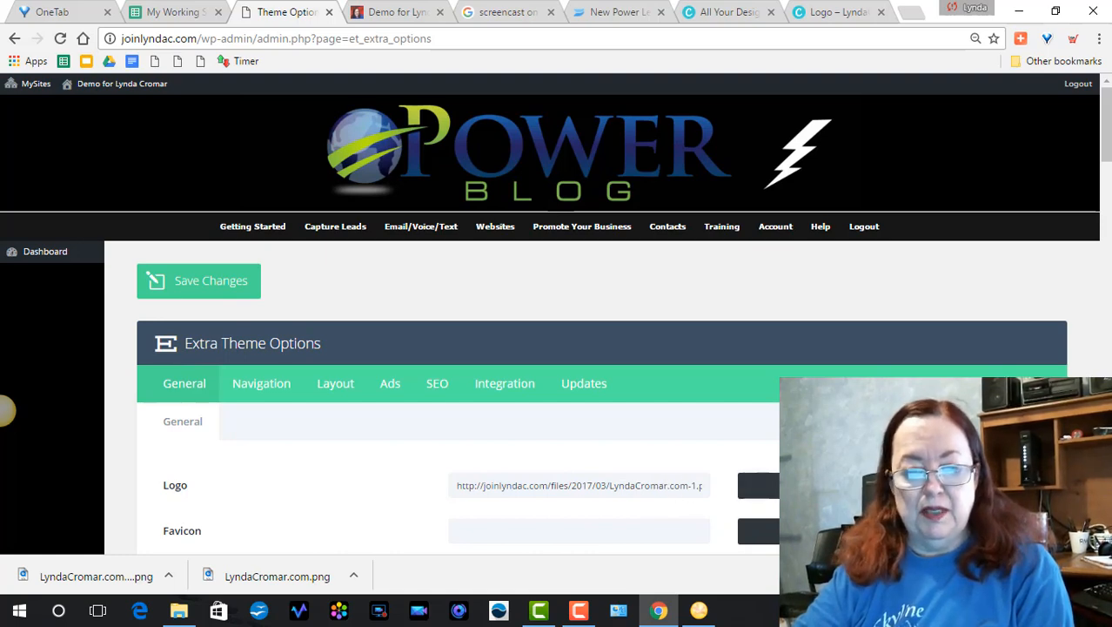
click(798, 485)
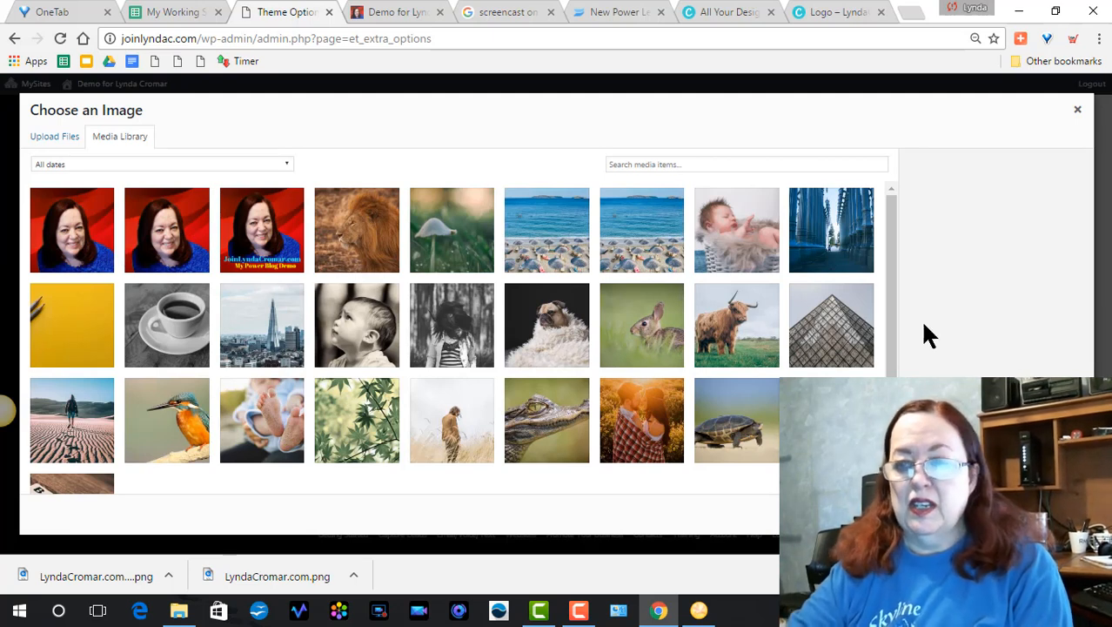
click(1077, 114)
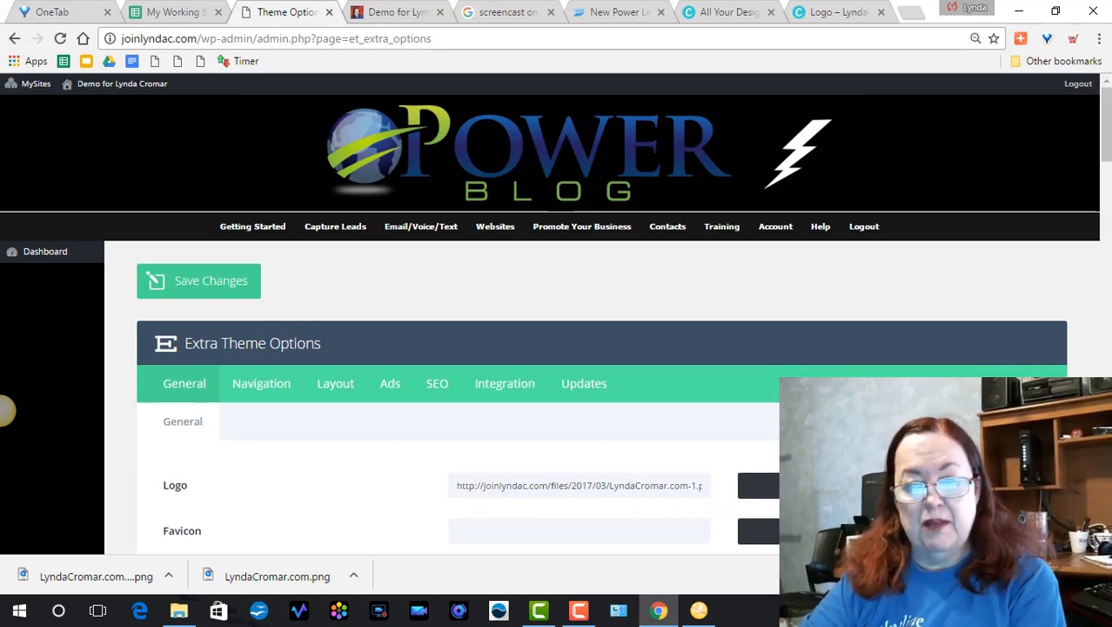
click(369, 12)
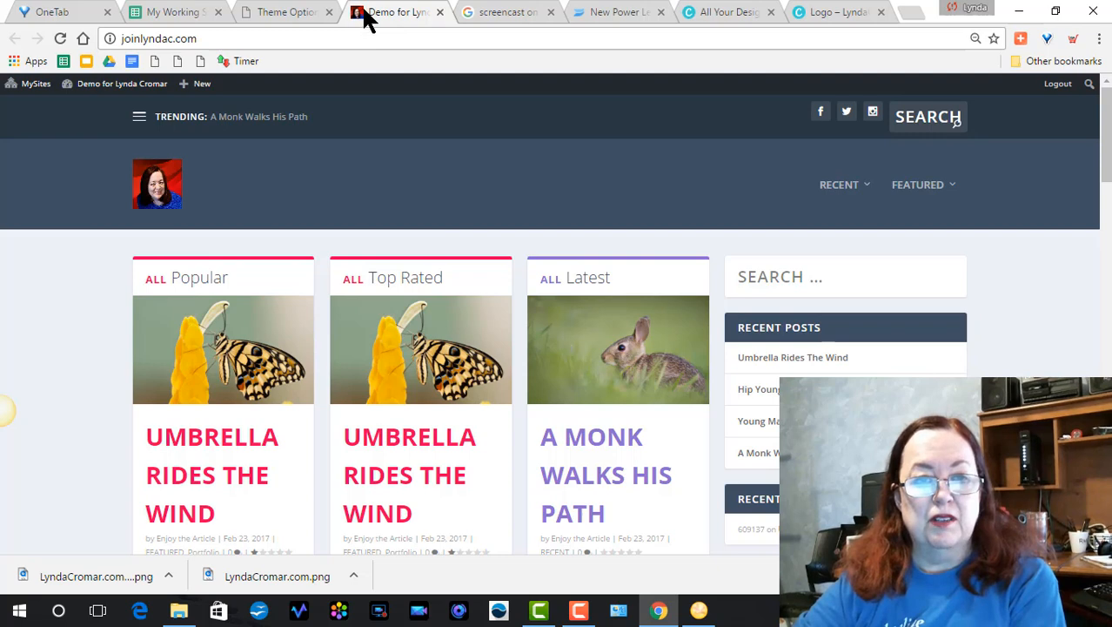
click(273, 16)
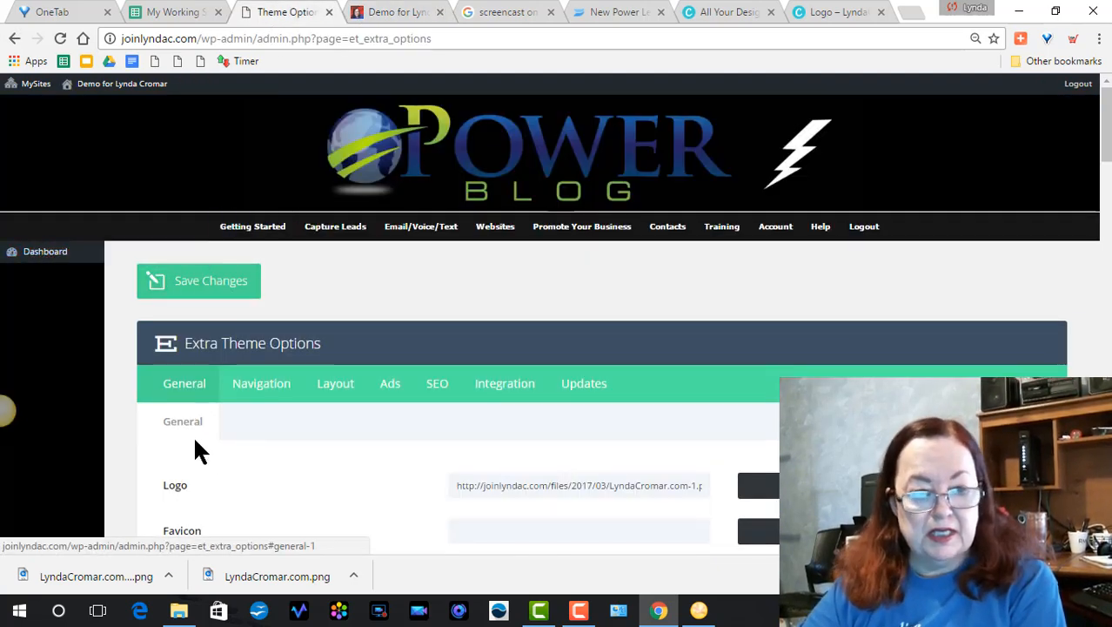
Step: Return to the dashboard, go to the Appearance themes, and open the customizer for the active Extra theme
click(13, 39)
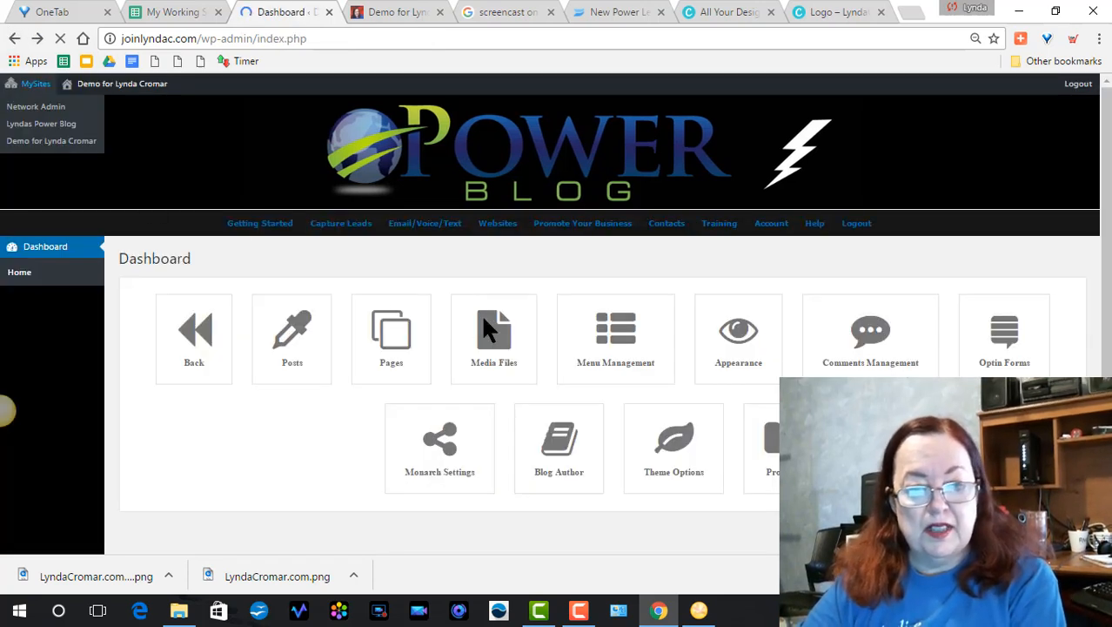
click(675, 454)
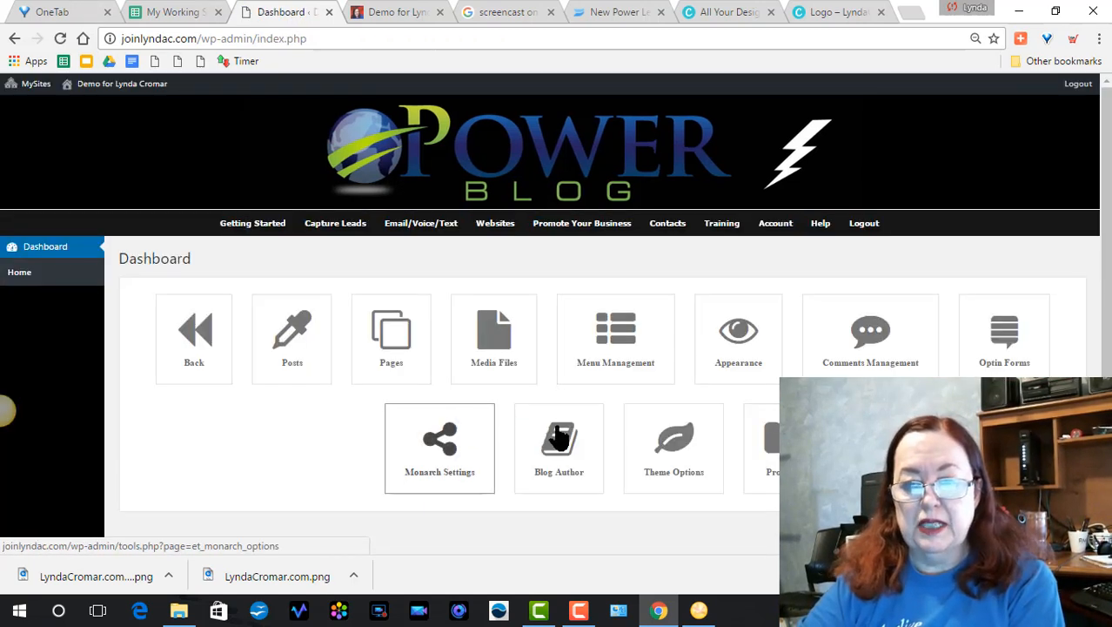
click(741, 334)
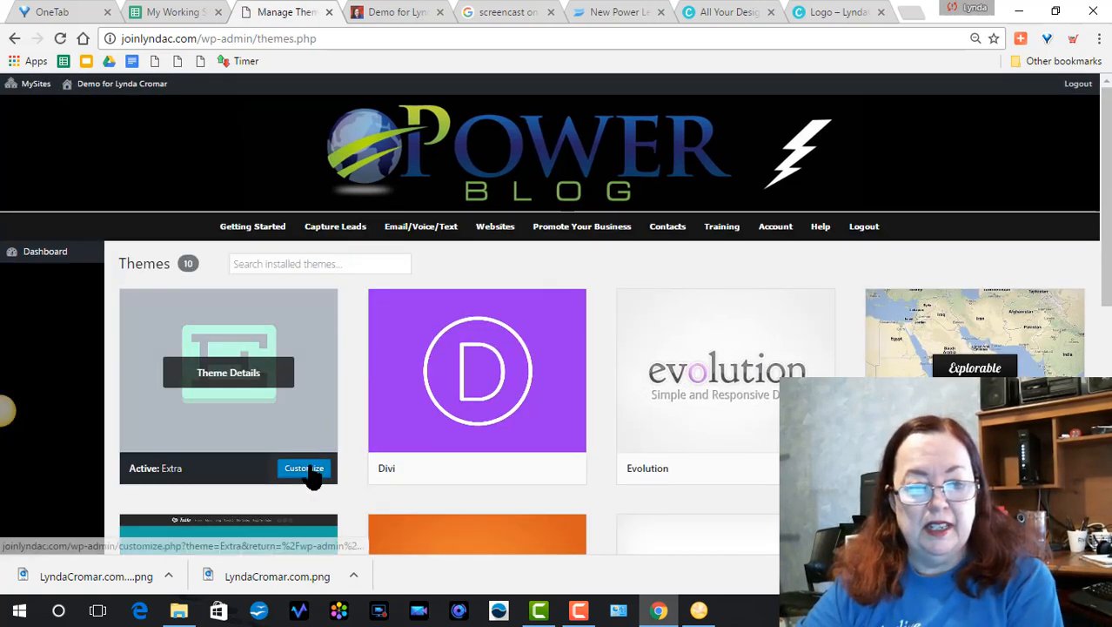
click(309, 468)
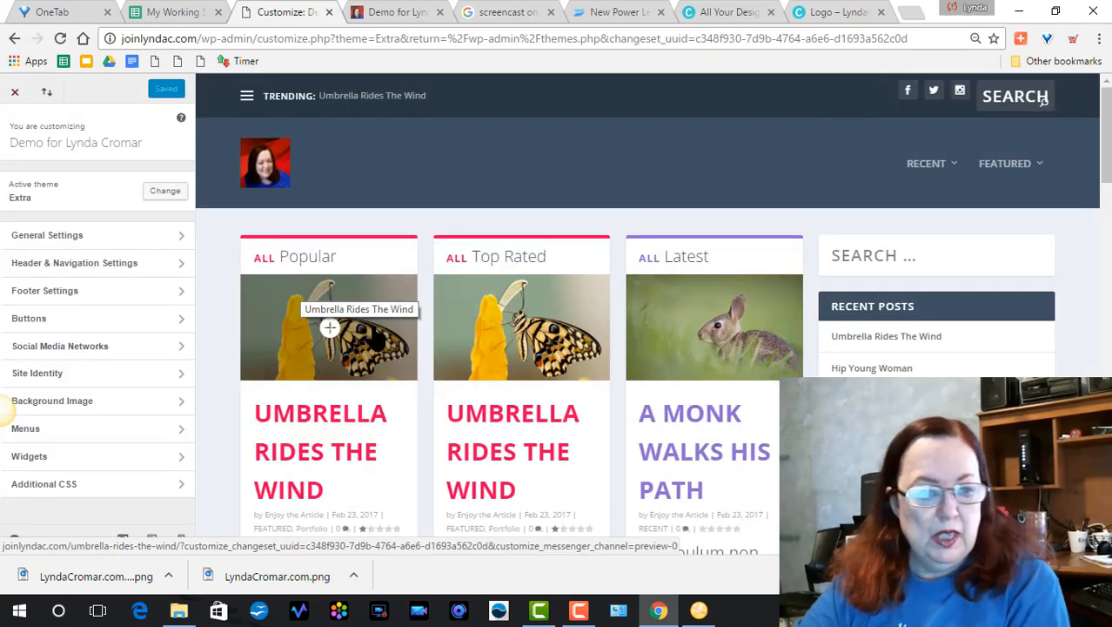
Step: Examine the Header Format Settings within the header and navigation settings, and return to the customizer's main list
click(90, 264)
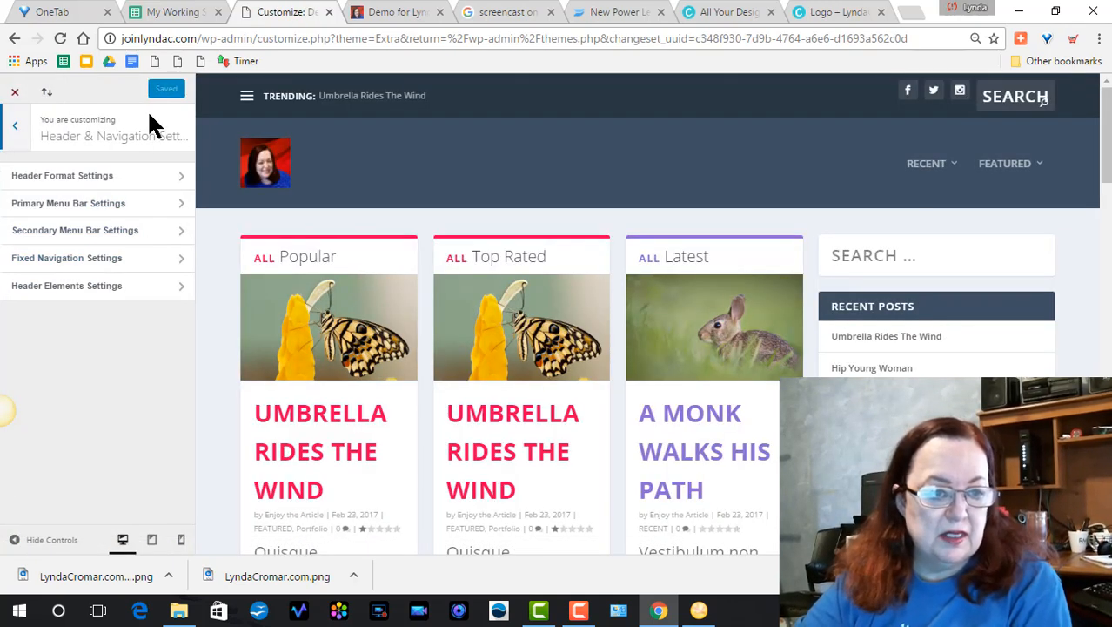
click(102, 179)
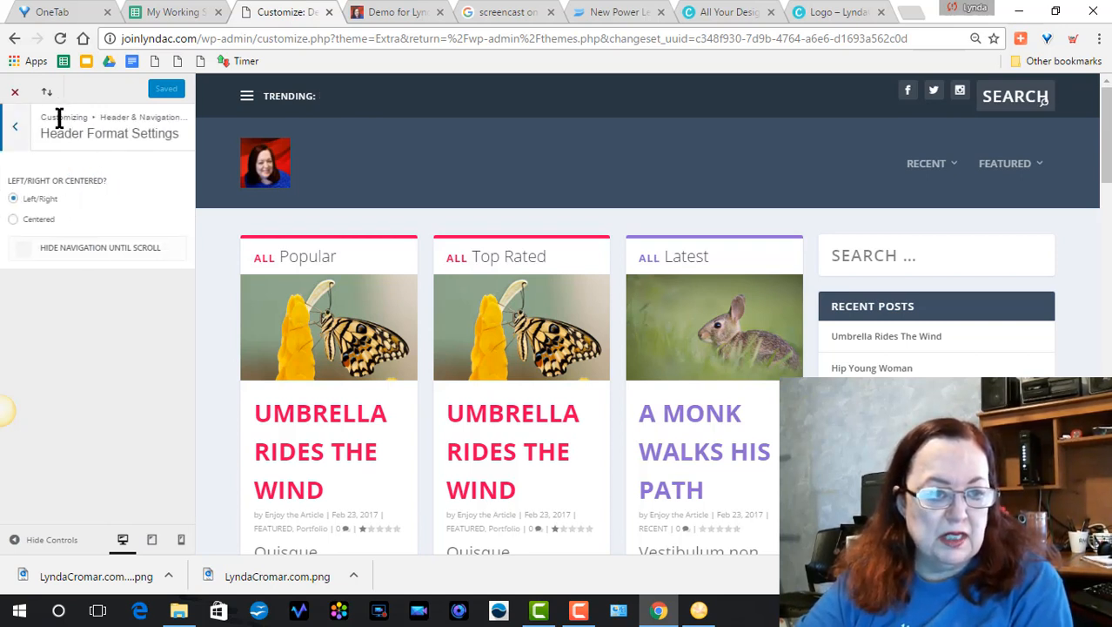
click(15, 129)
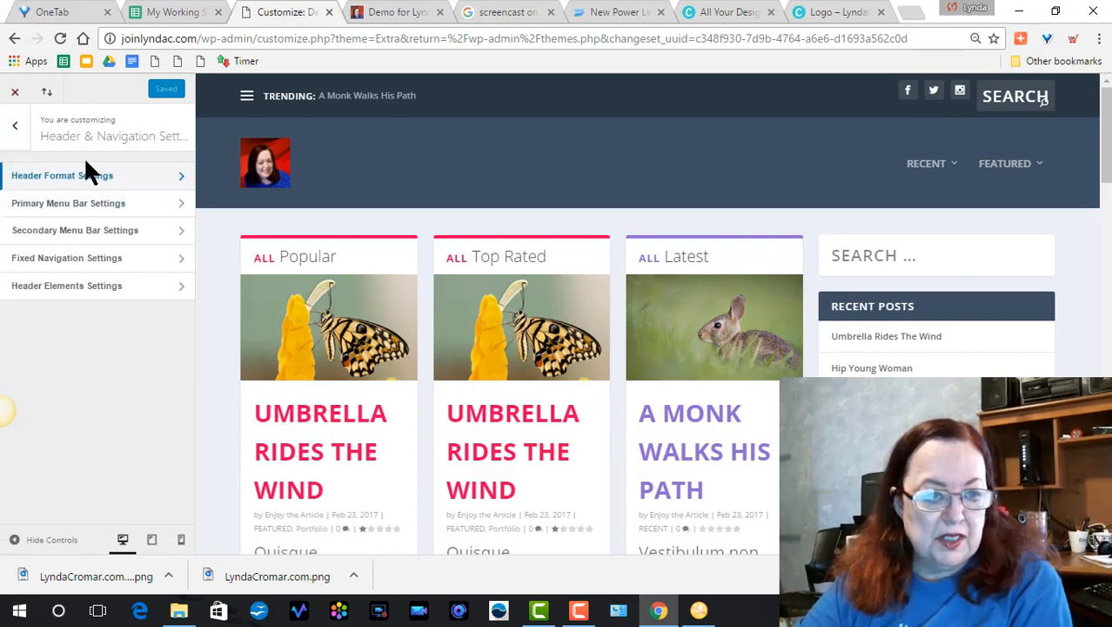
click(16, 127)
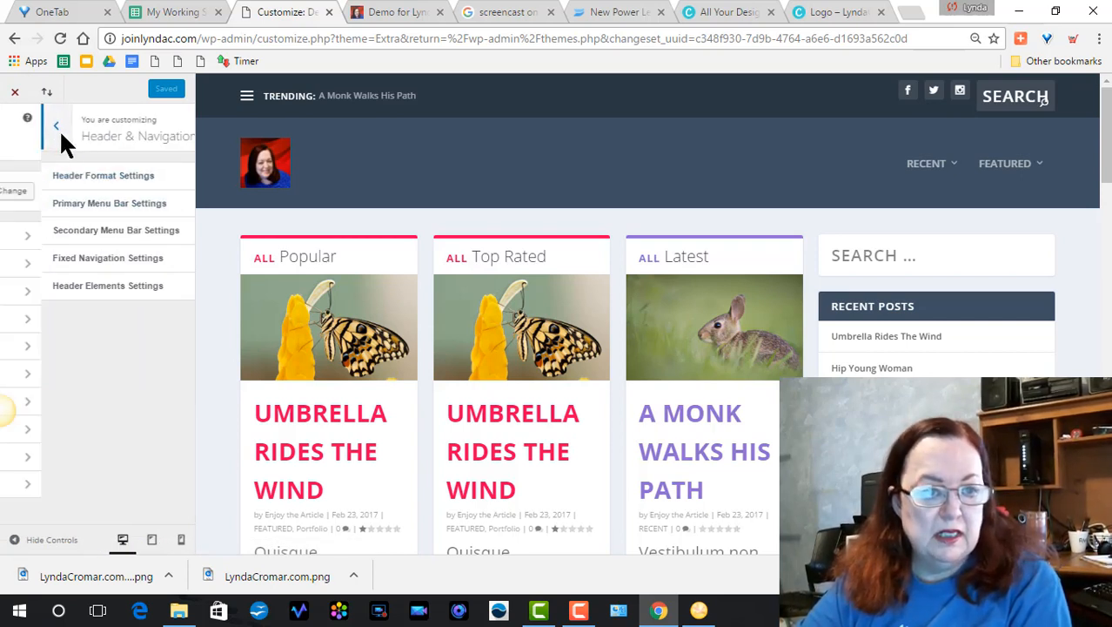
Step: Examine the Layout Settings within the general settings, and return to the customizer's main list
click(90, 238)
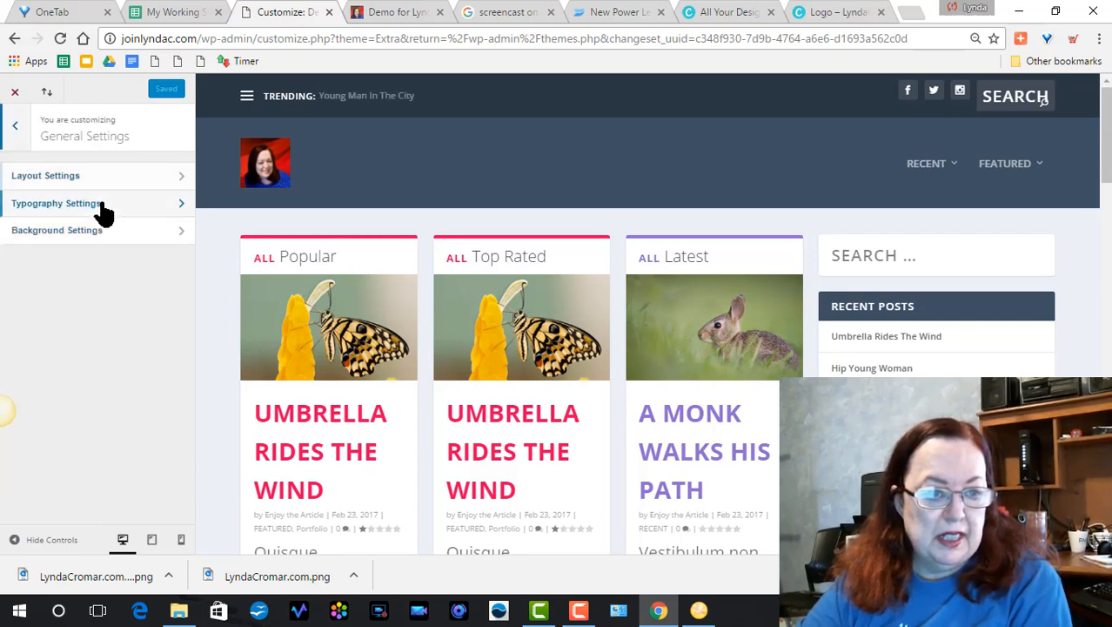
click(90, 175)
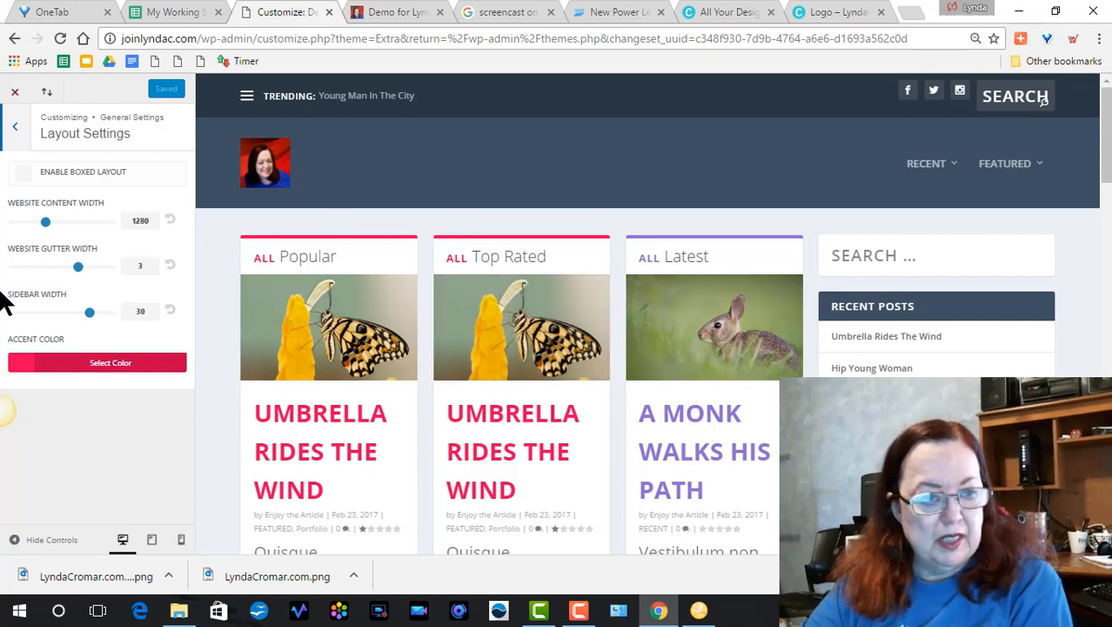
click(16, 129)
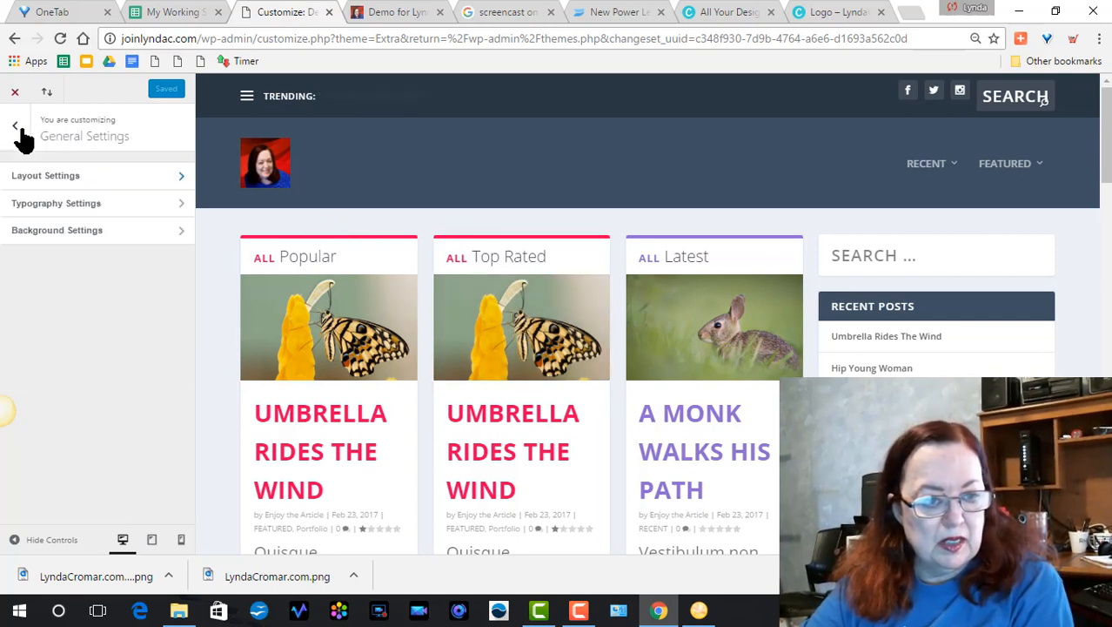
click(16, 129)
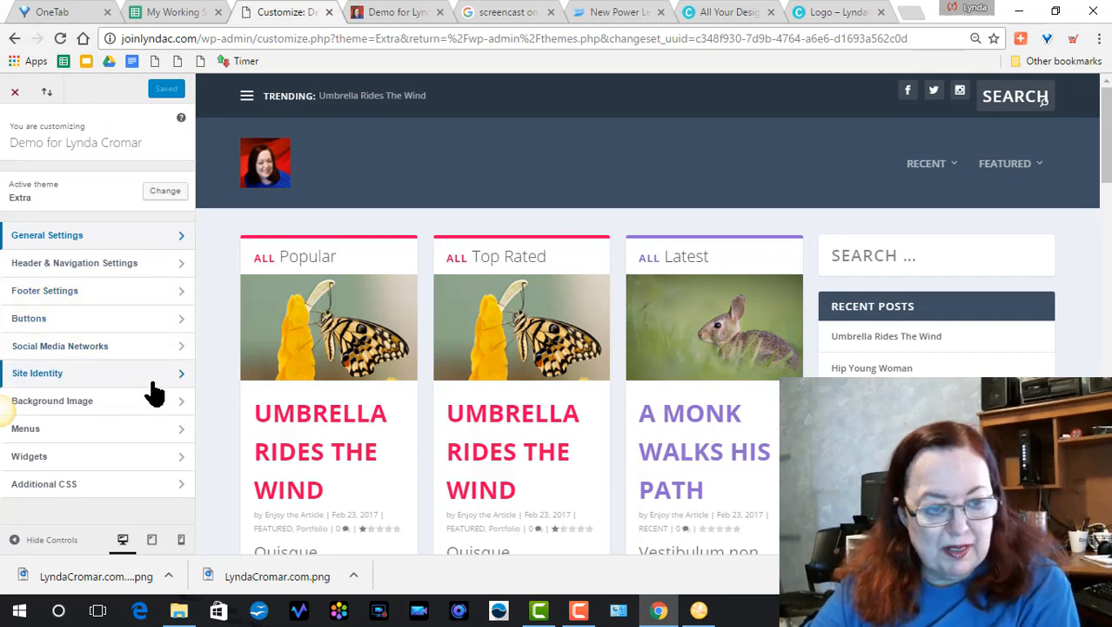
Step: Review the site title, tagline and site icon in Site Identity, and close the customizer
click(83, 381)
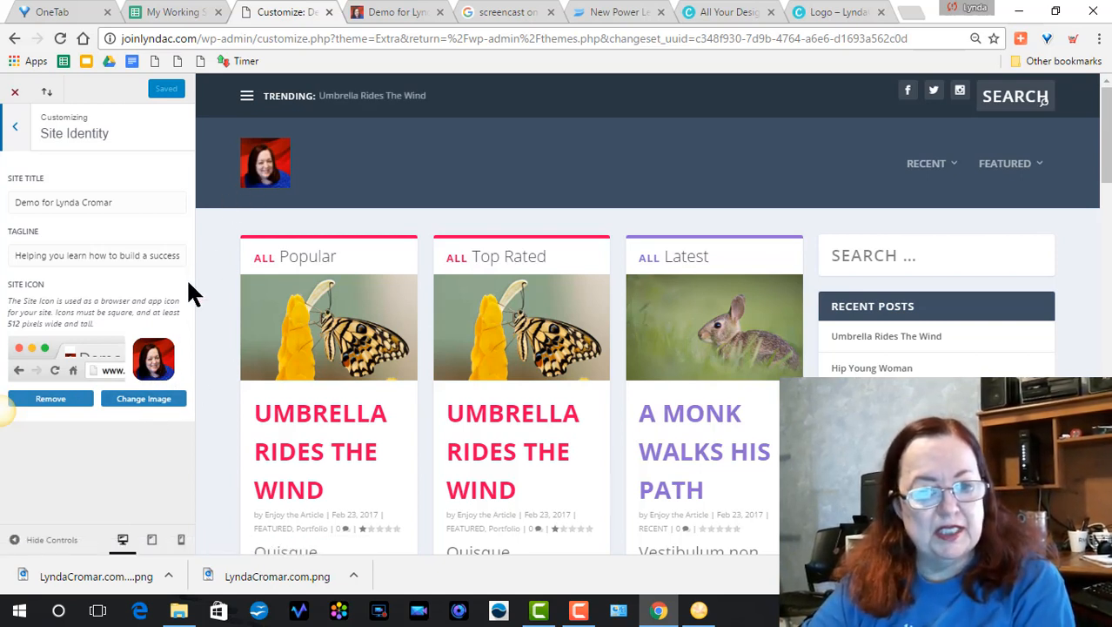
click(15, 96)
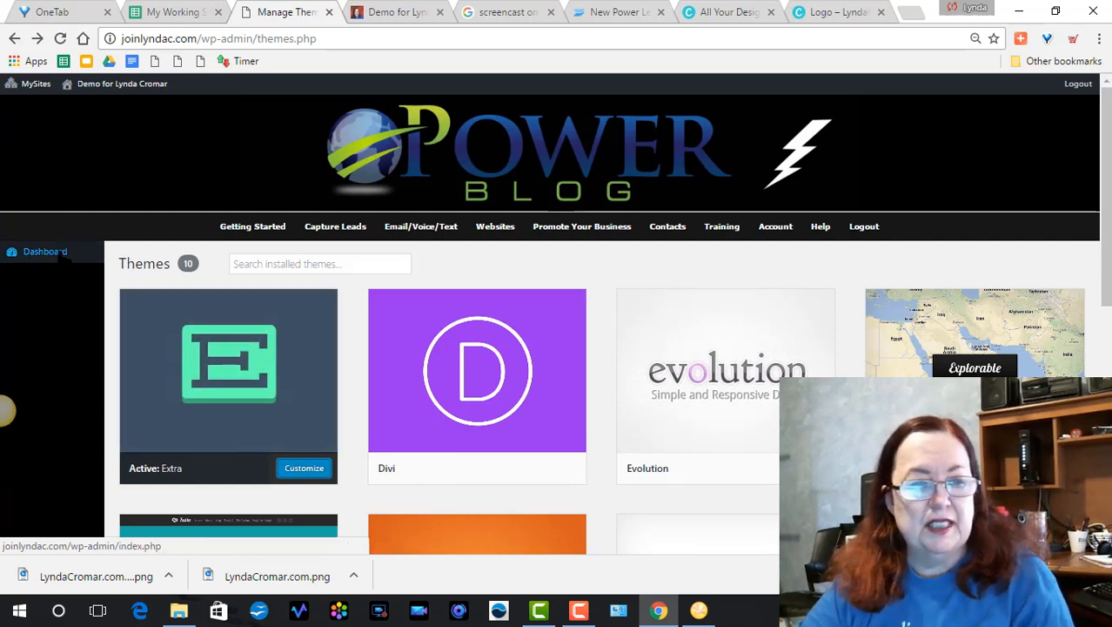
Step: Reopen the Extra theme's customizer and go to the Typography Settings within the general settings
click(300, 469)
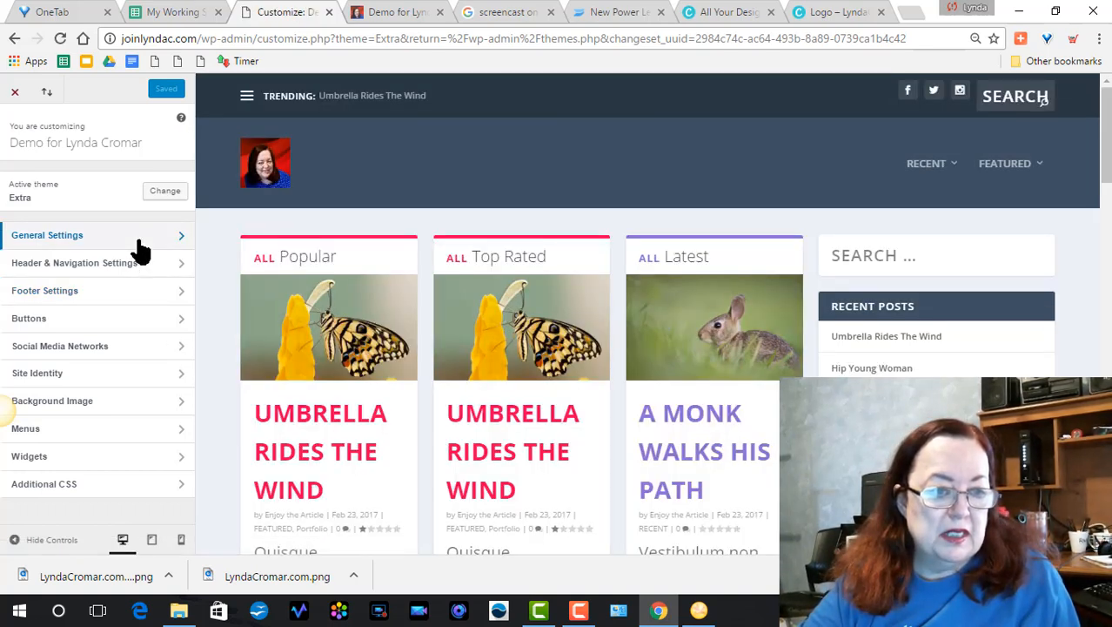
click(138, 241)
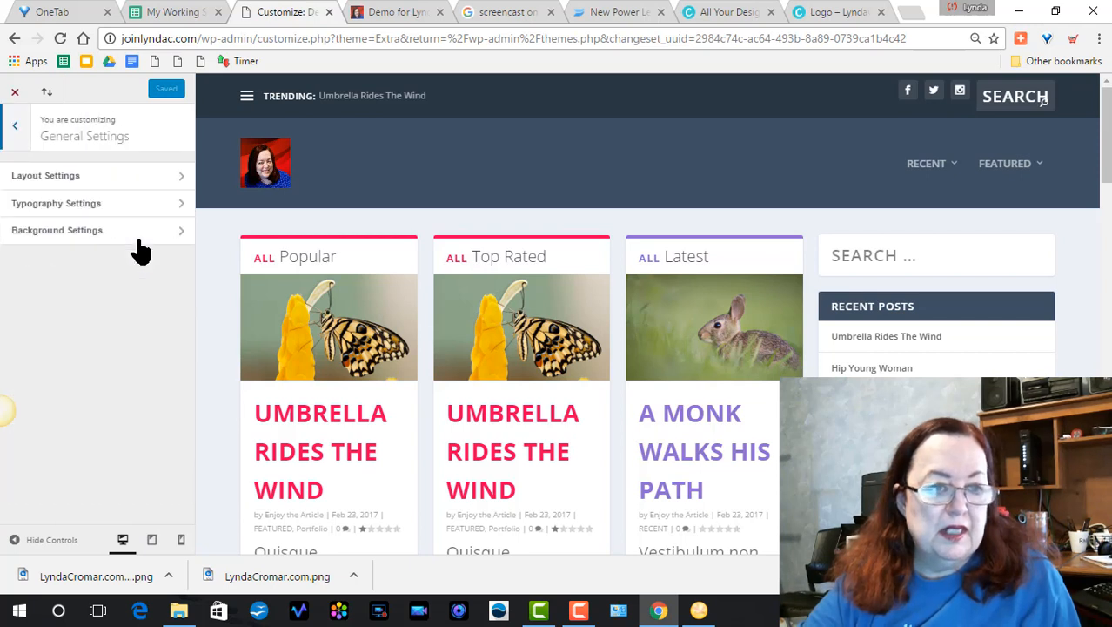
click(87, 209)
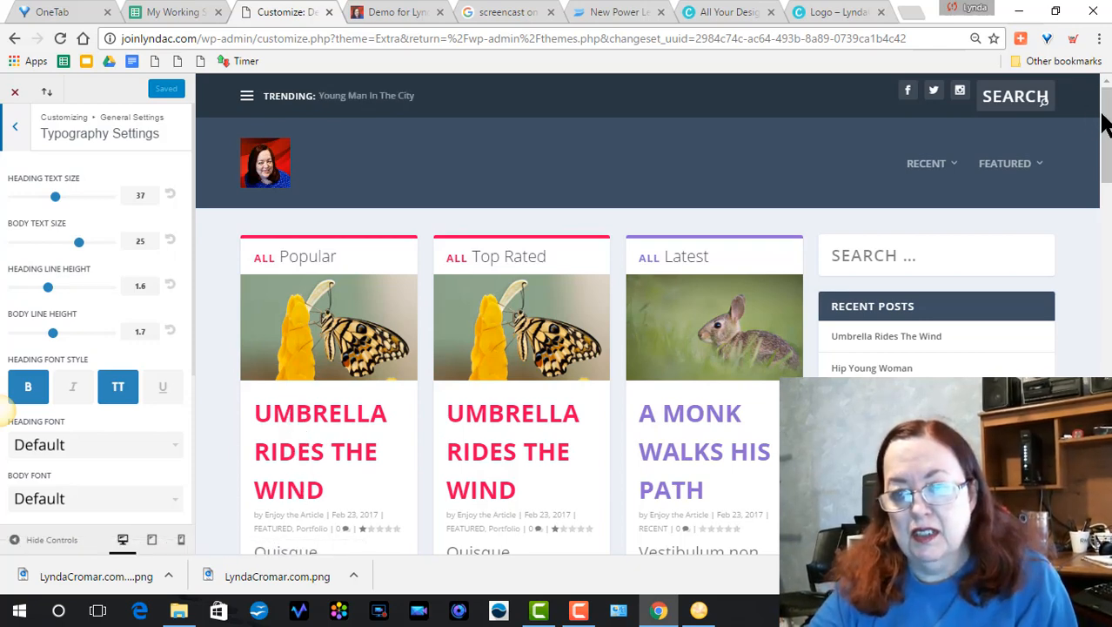
Step: Change the body link color to a bright red in the Typography Settings
drag(1103, 122, 1104, 172)
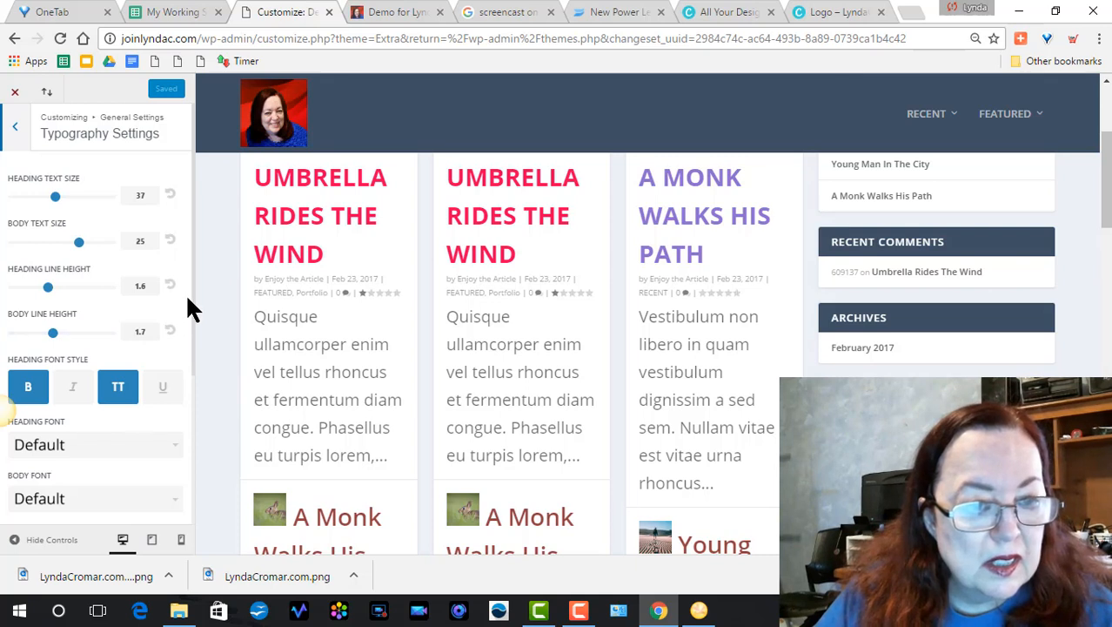
drag(193, 305, 199, 334)
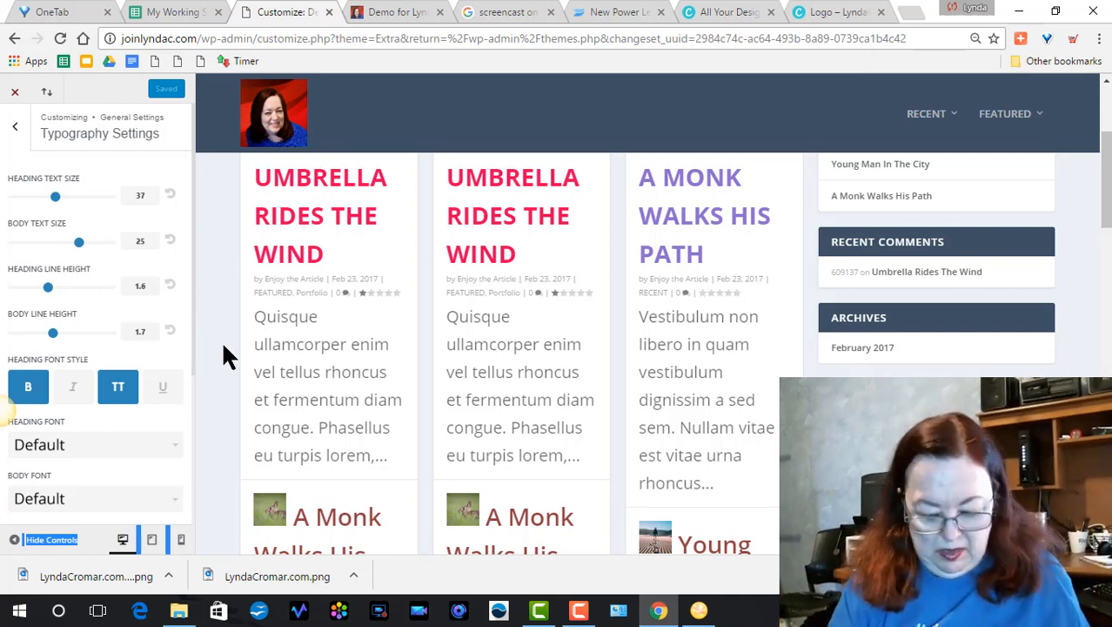
key(ctrl+minus)
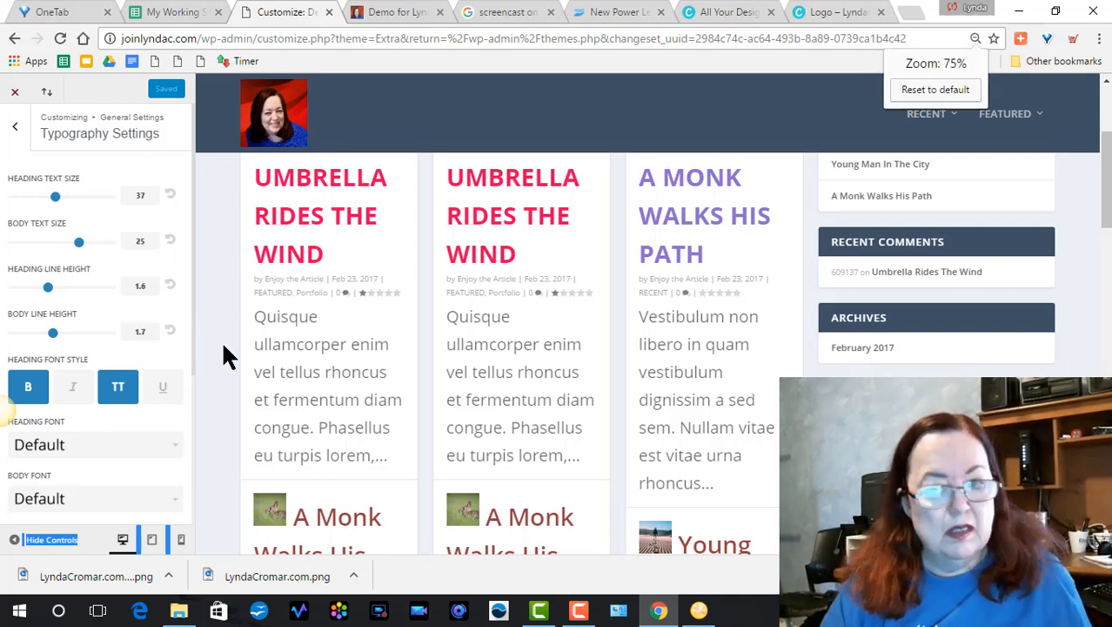
key(ctrl+minus)
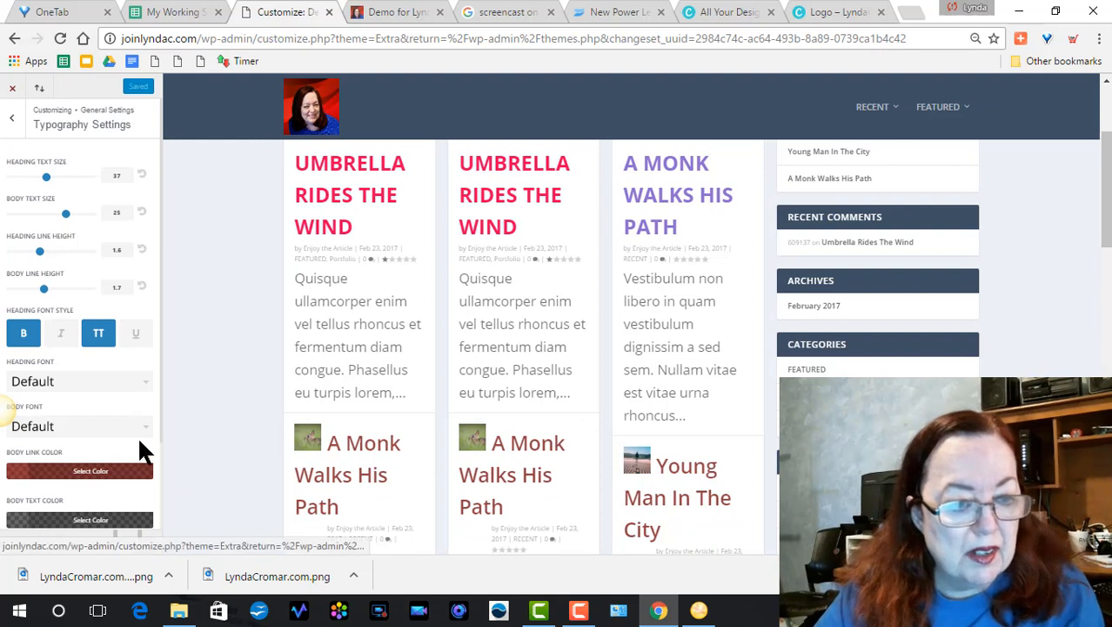
click(103, 478)
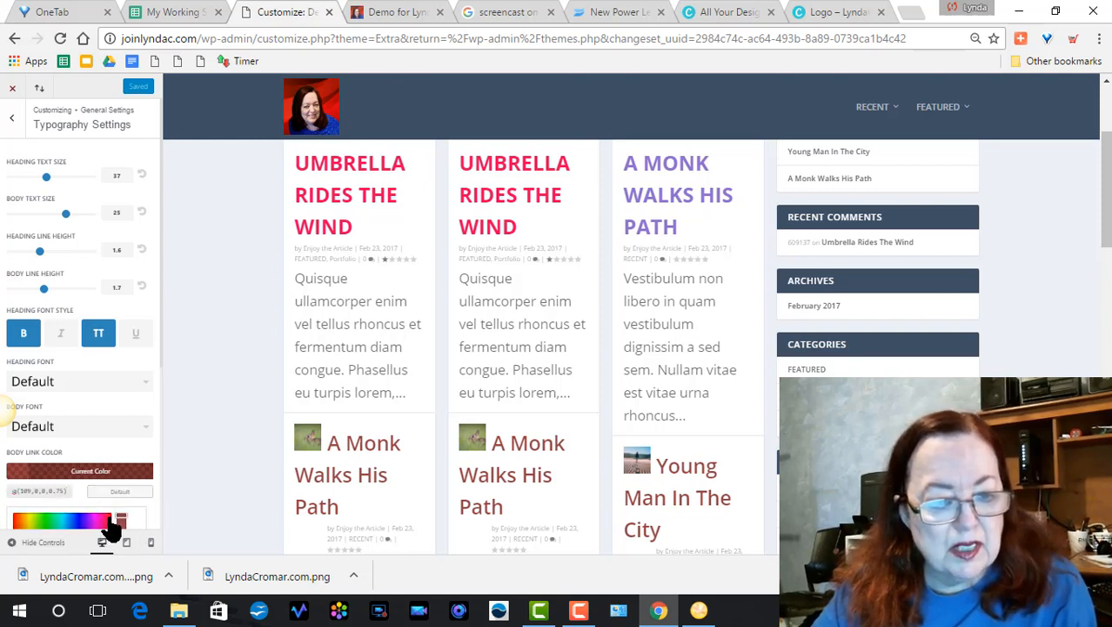
click(108, 520)
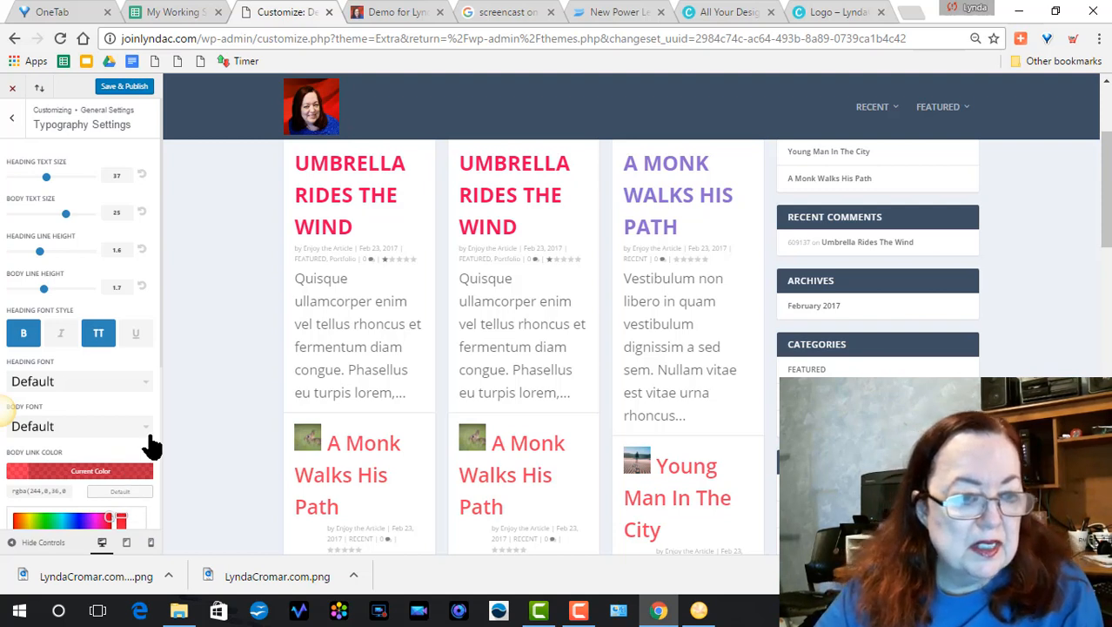
click(45, 383)
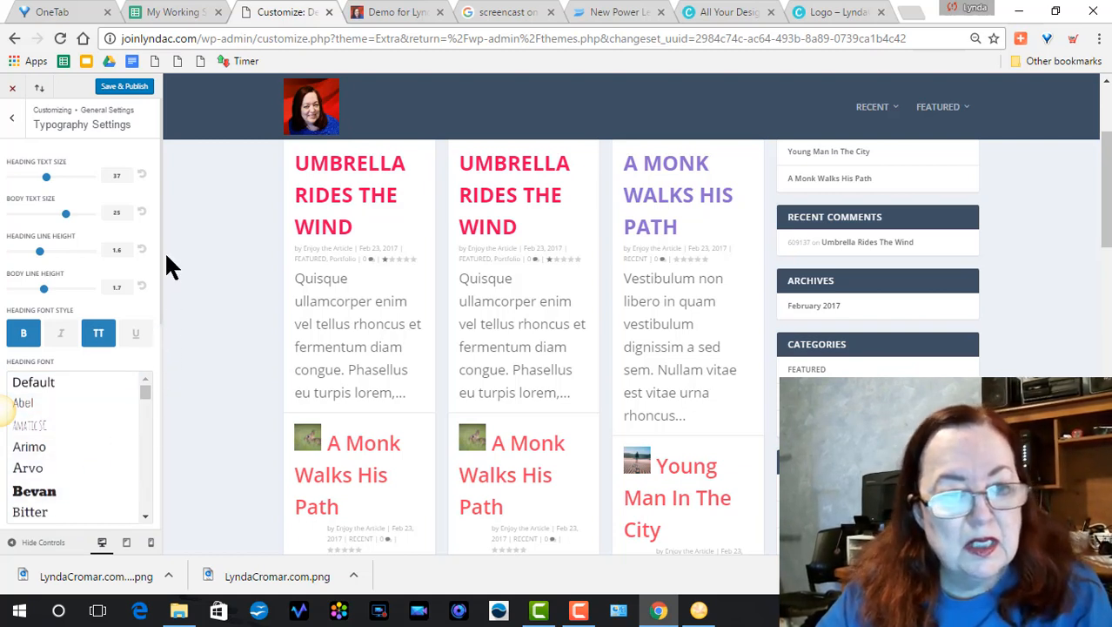
drag(161, 258, 161, 273)
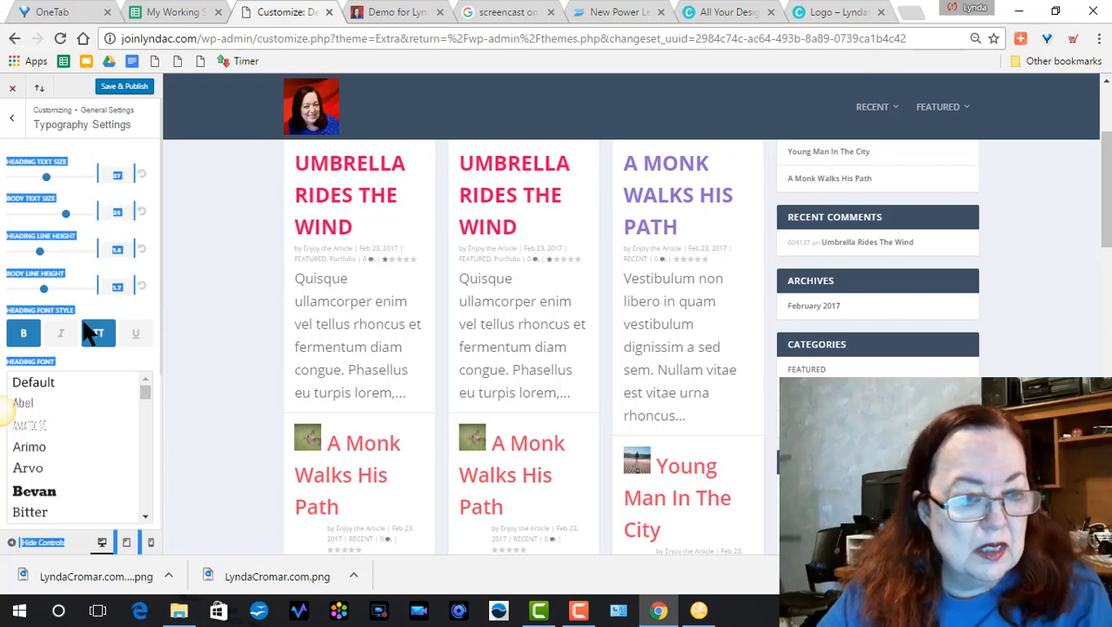
click(74, 388)
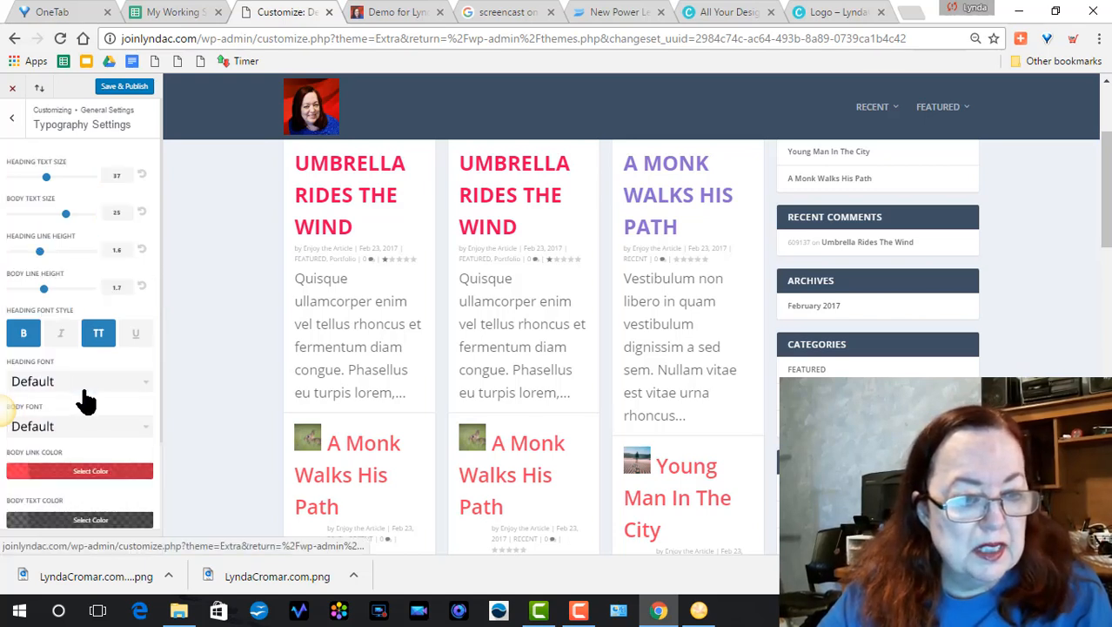
Step: Set the body font to Arvo and check it in the site preview
click(33, 440)
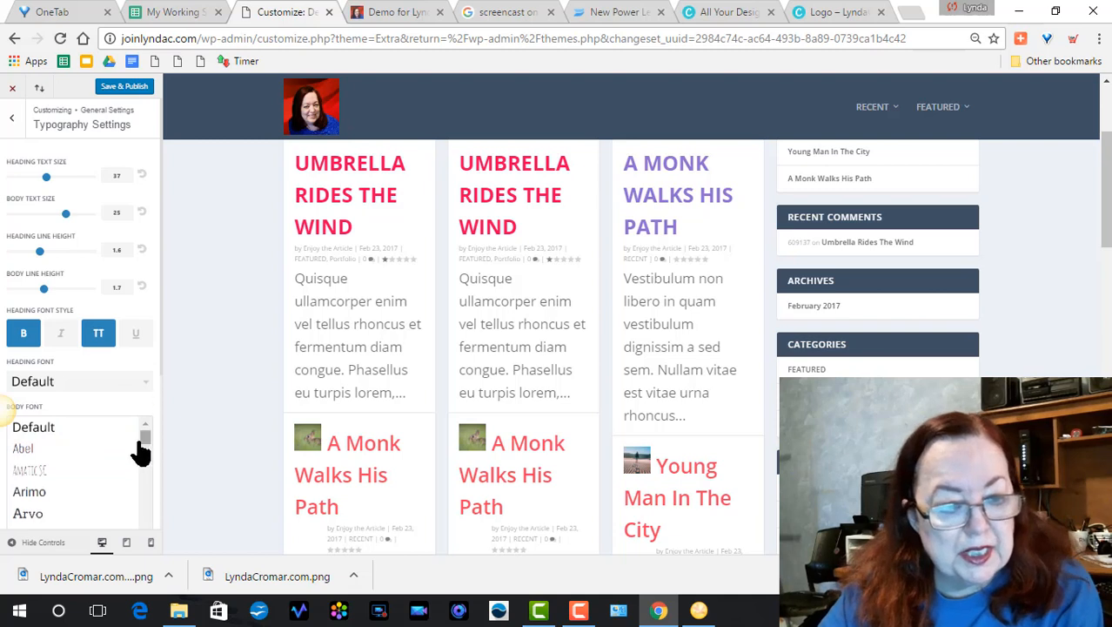
click(40, 515)
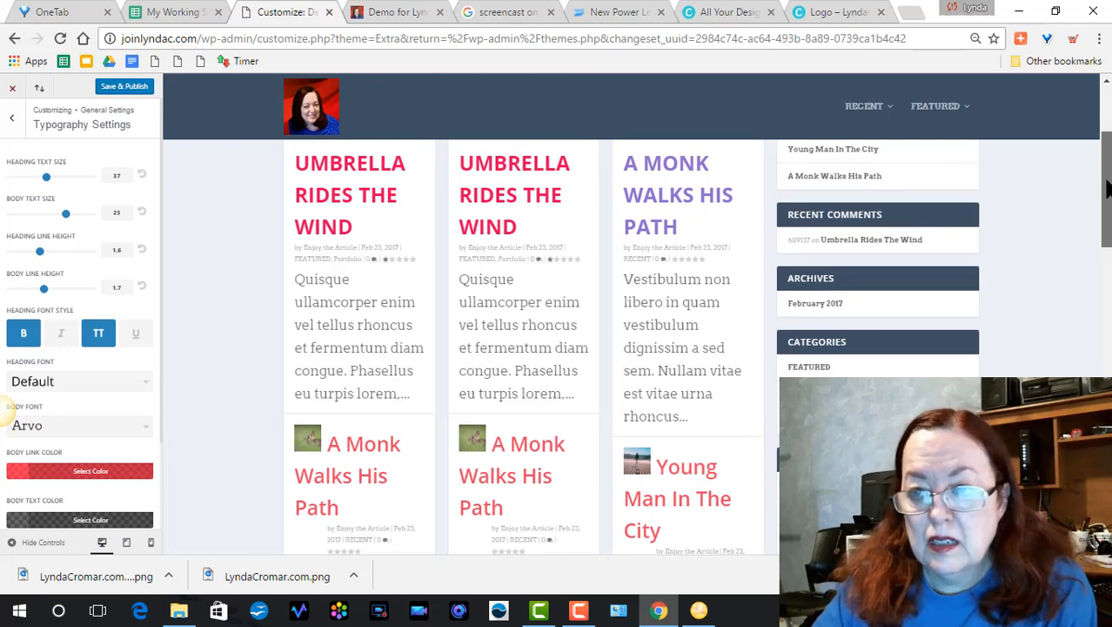
drag(1108, 185, 1110, 209)
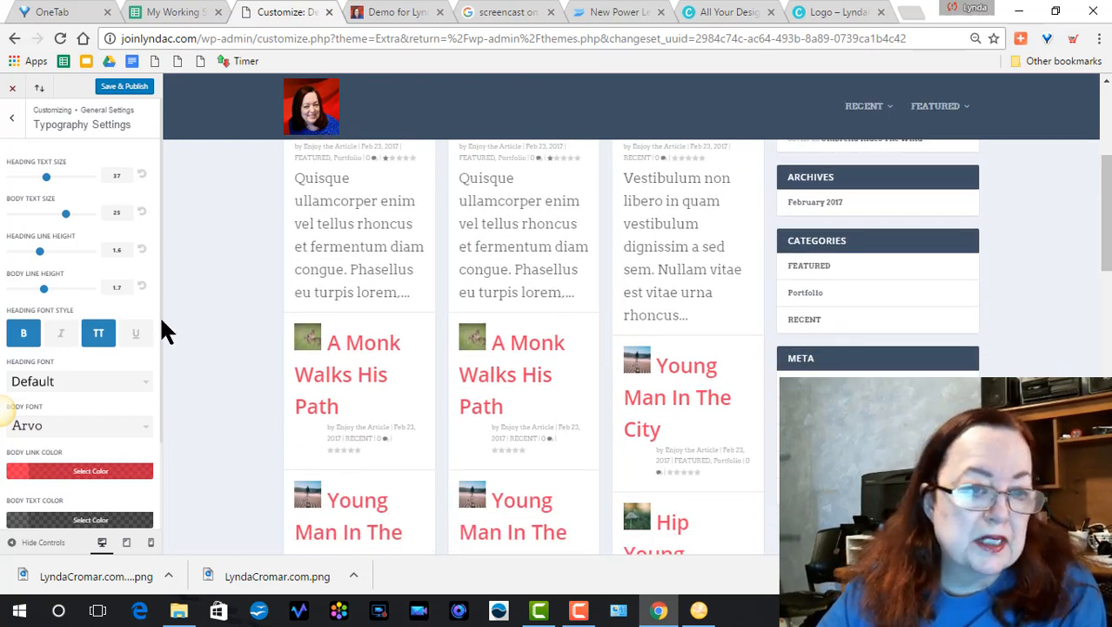
Step: Reduce the browser's page zoom until all the typography settings, down to the archive heading text color, fit in view
drag(161, 319, 162, 335)
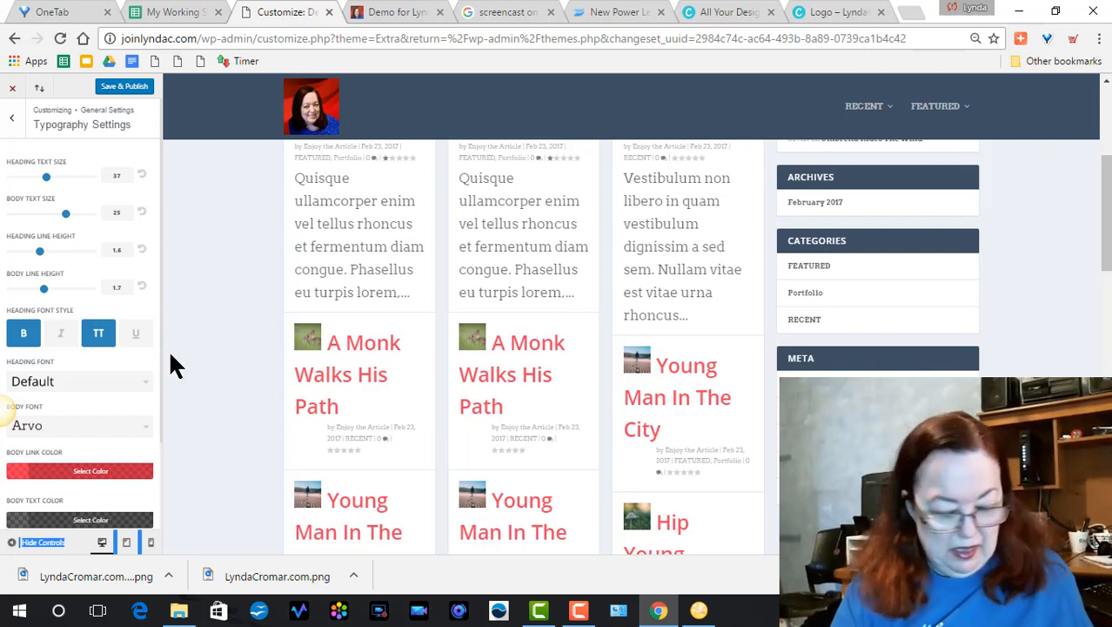
key(ctrl+minus)
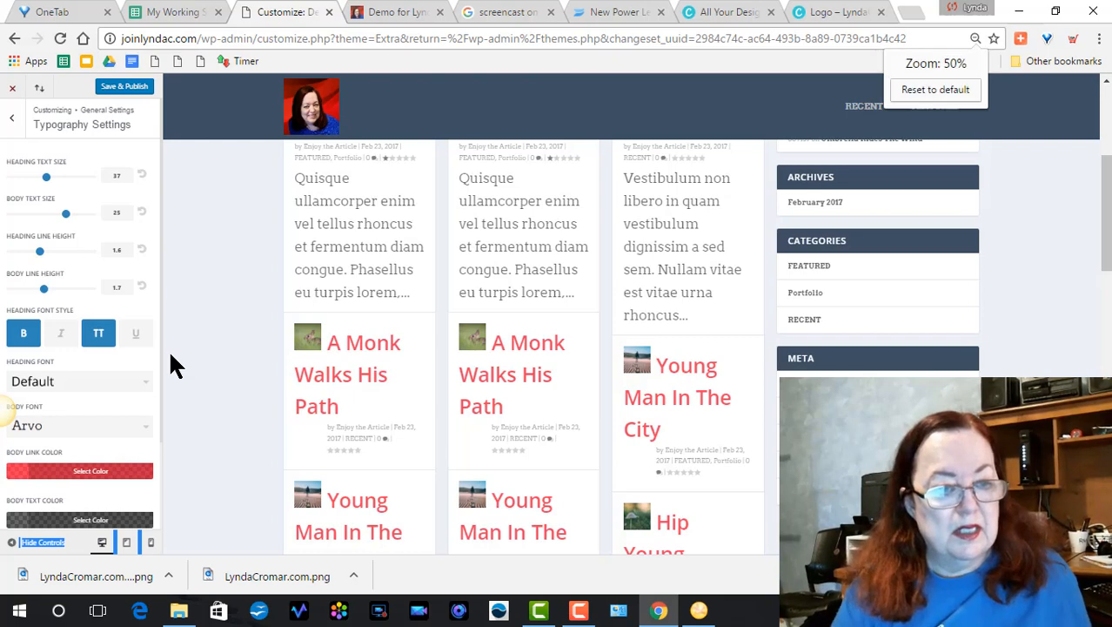
key(ctrl+minus)
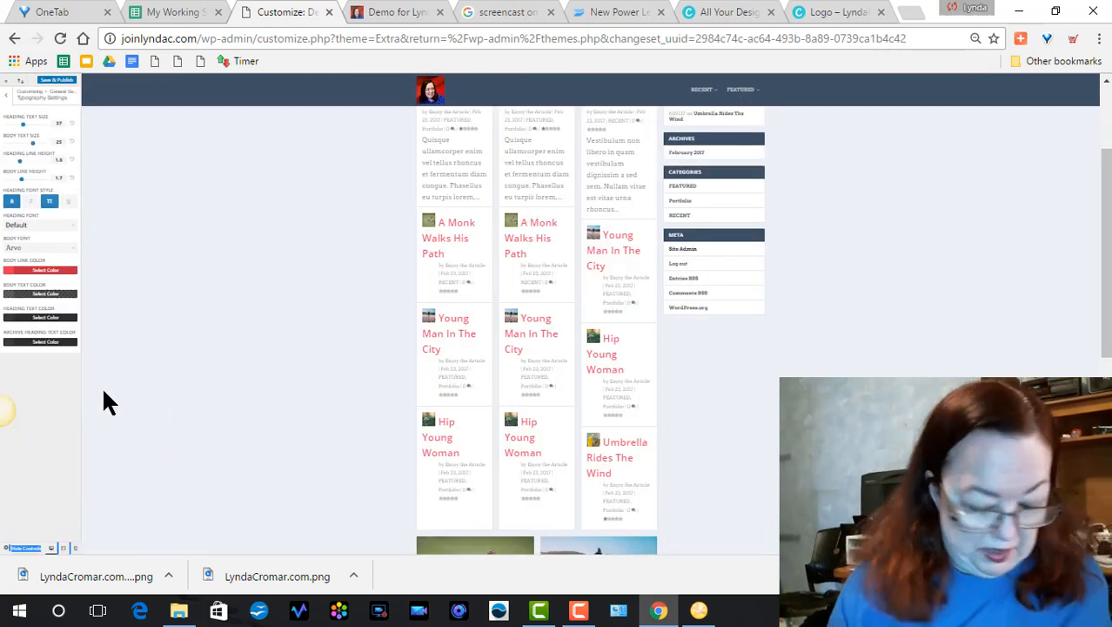
key(ctrl+plus)
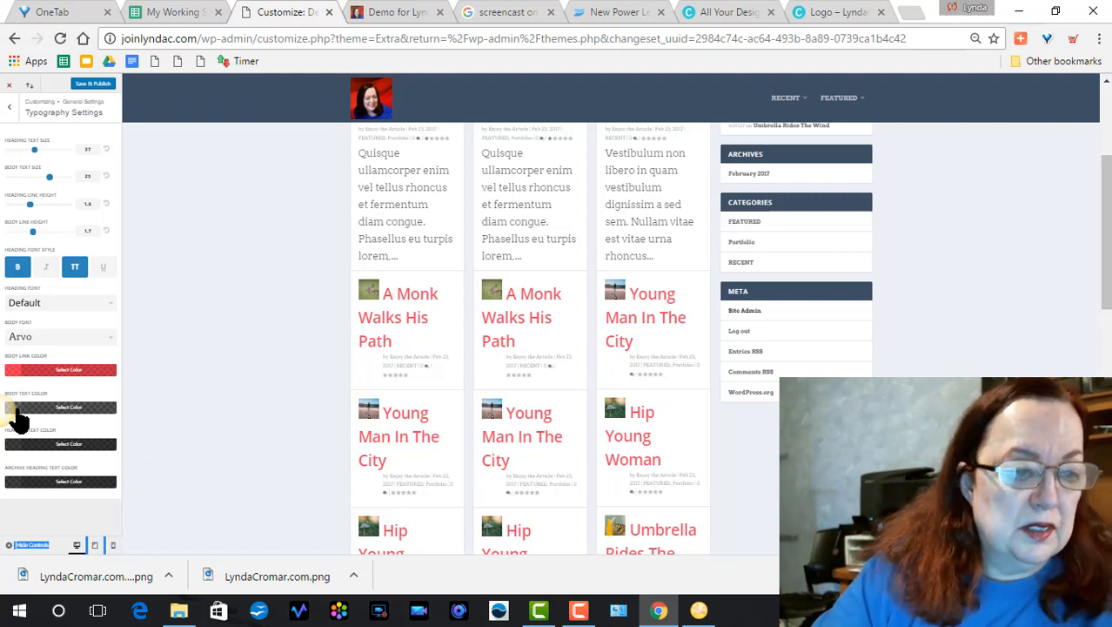
Step: Set the body font to Francois One, leaving the heading font on Default
click(24, 304)
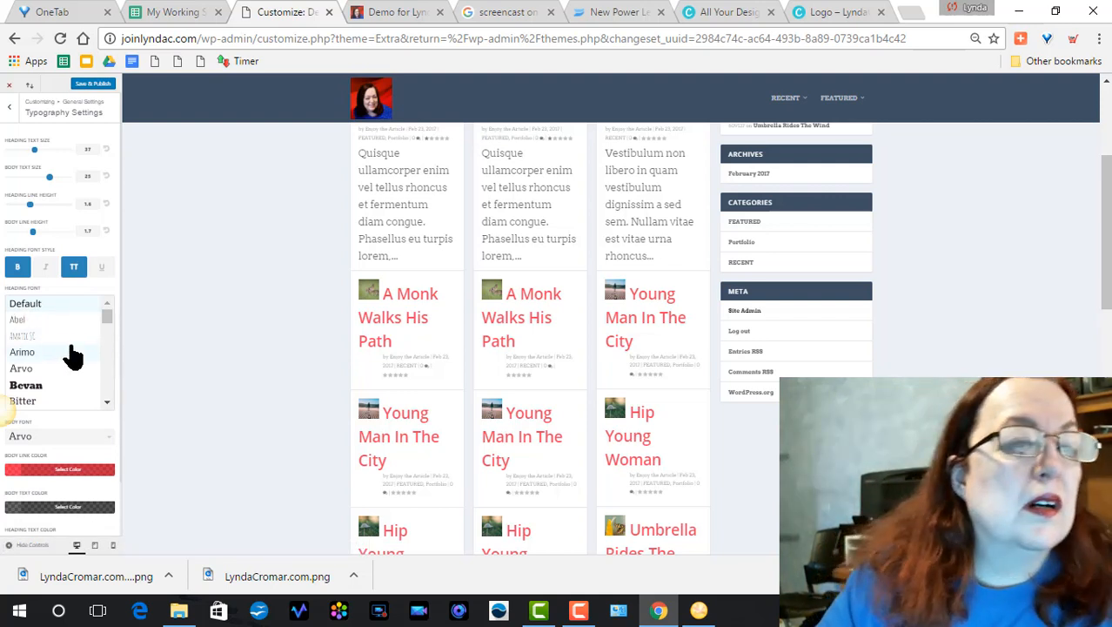
click(24, 306)
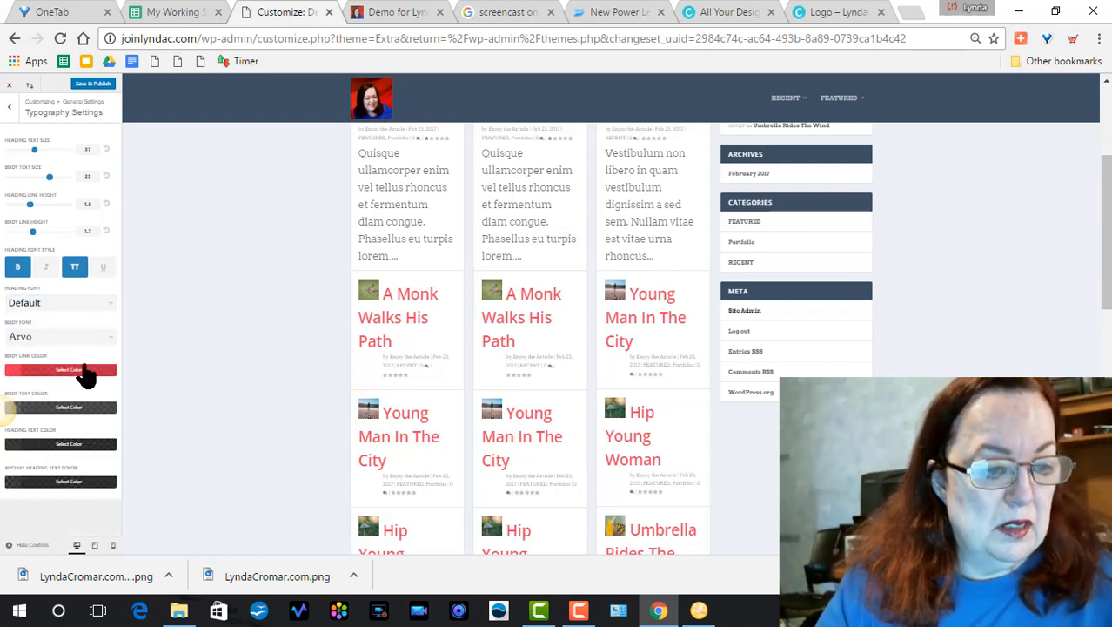
click(21, 340)
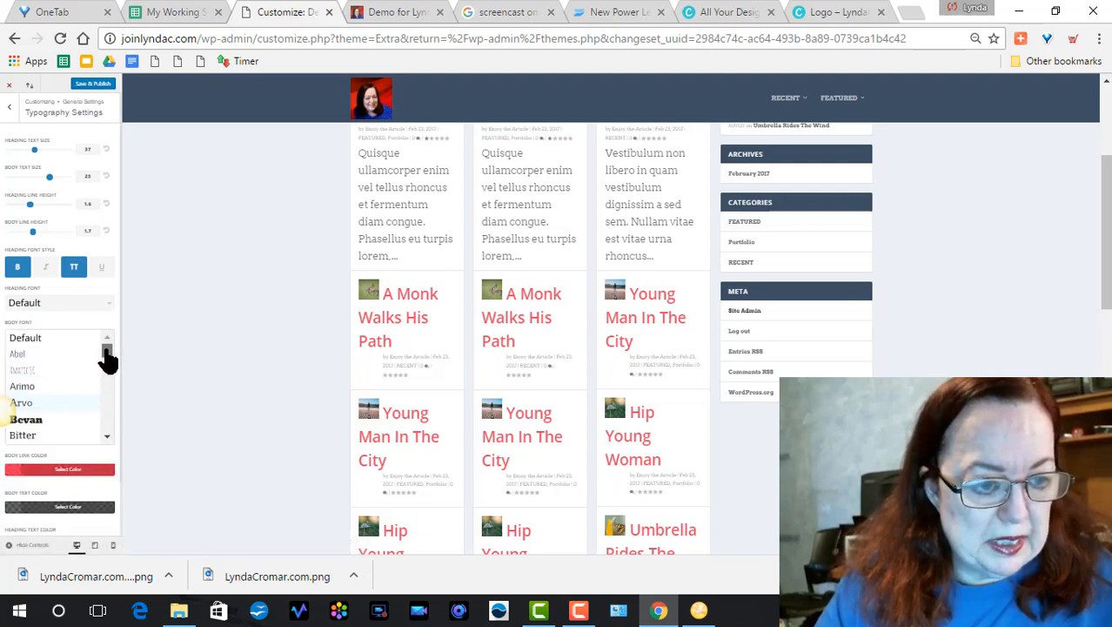
scroll(108, 361, down, 1)
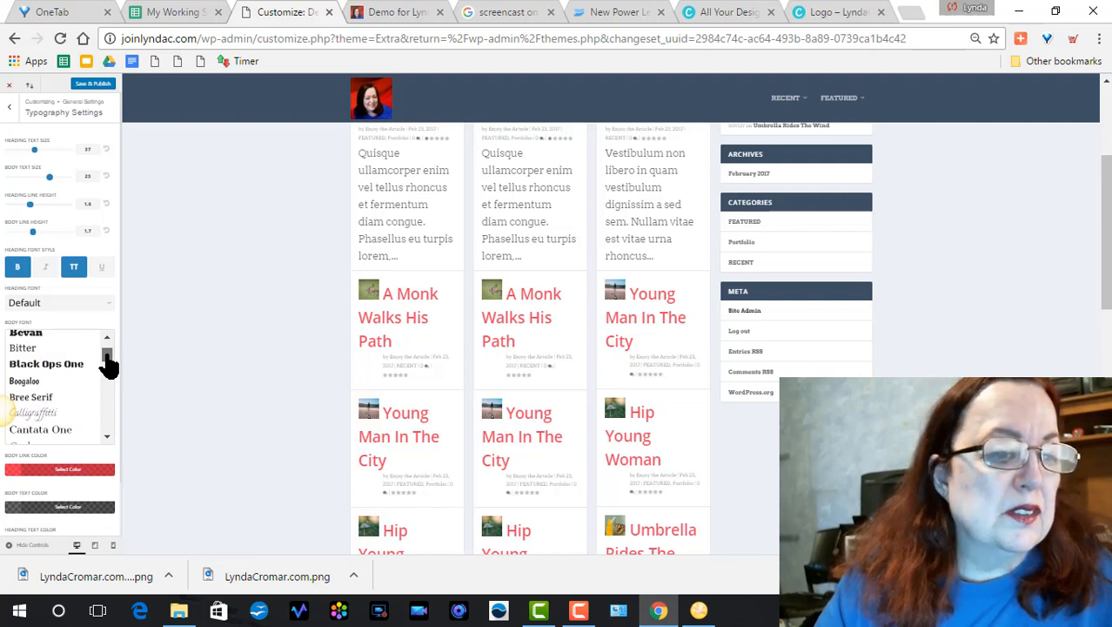
drag(108, 365, 110, 381)
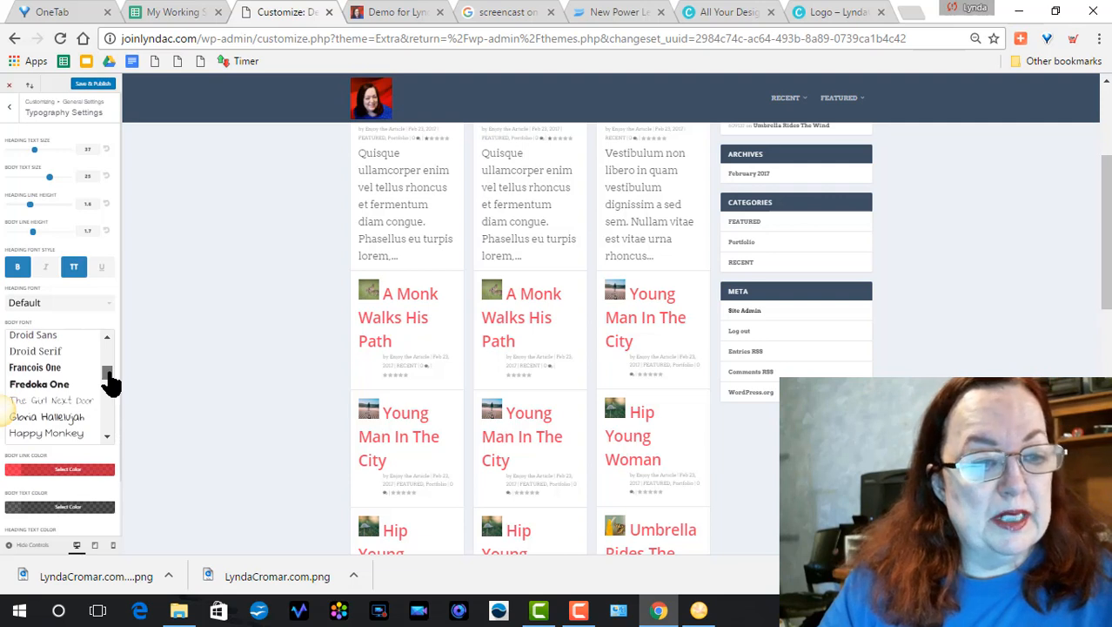
click(31, 367)
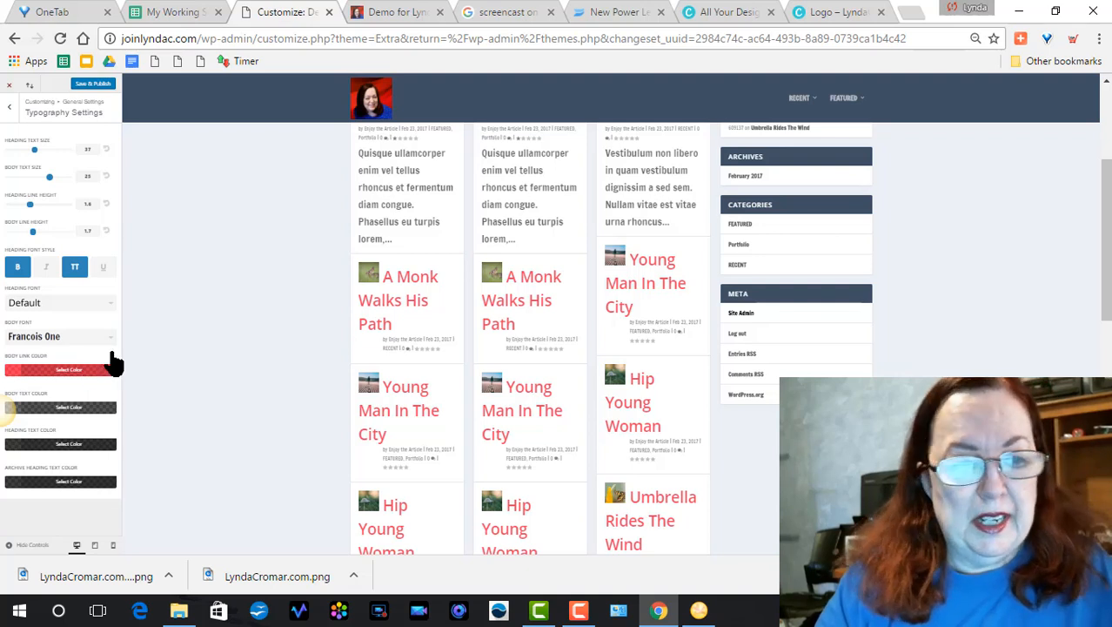
Step: Change the body font to Metamorphous
click(31, 341)
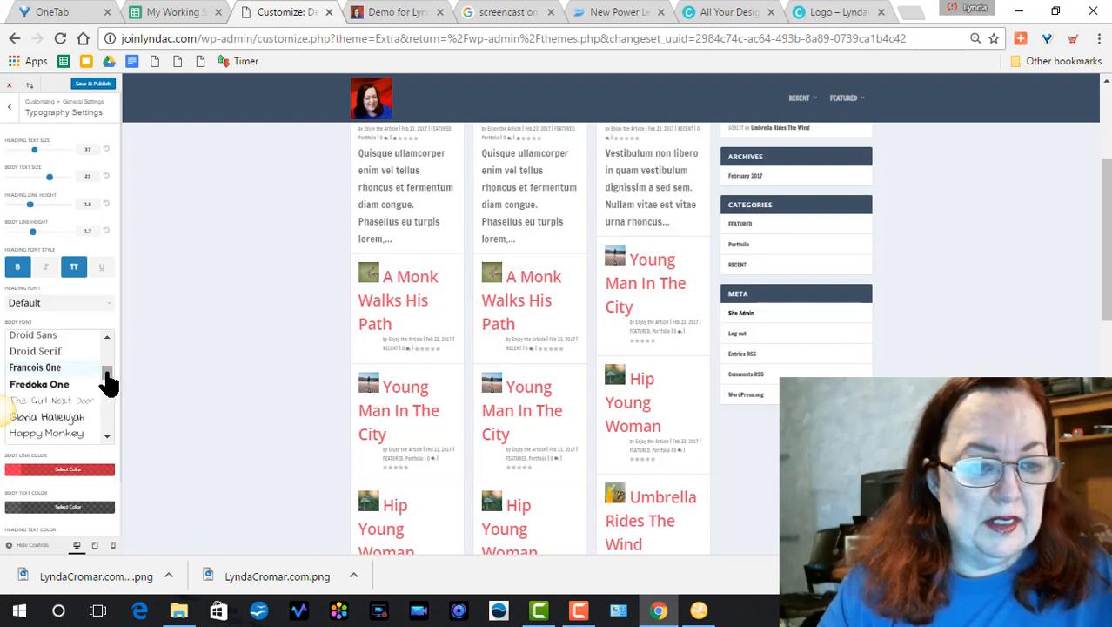
drag(108, 380, 110, 393)
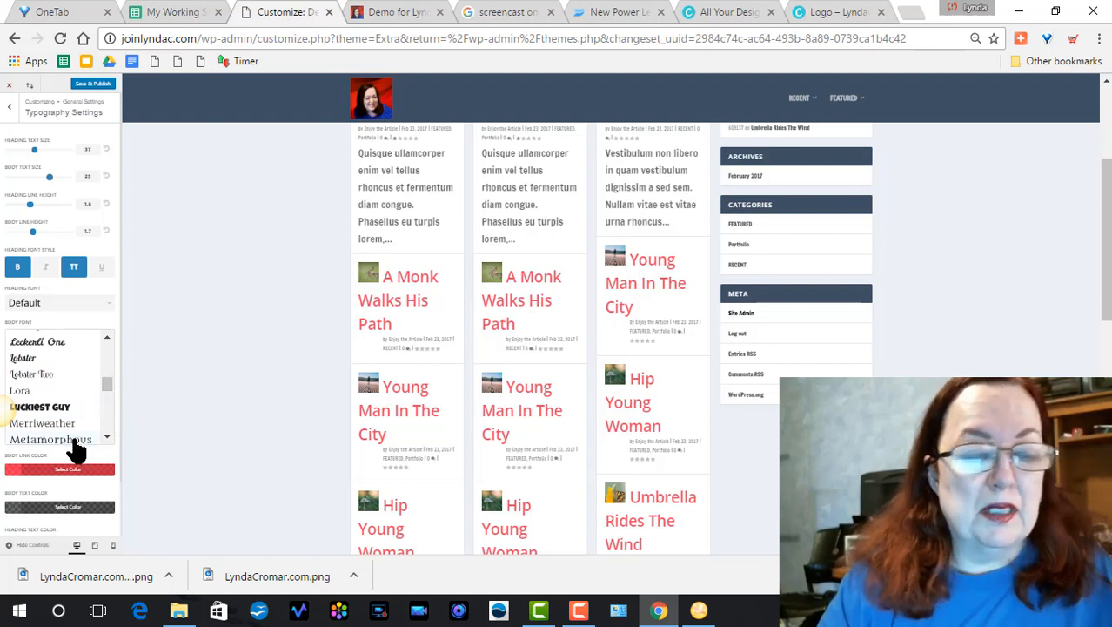
click(50, 439)
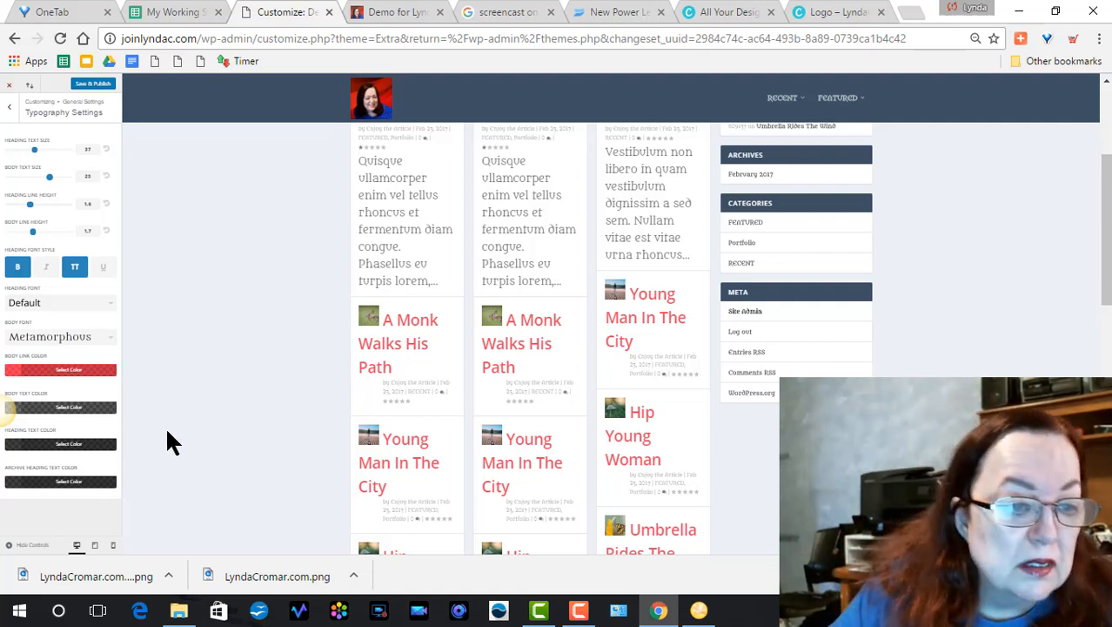
Step: Set the body text color to a near-black shade and publish the theme changes
click(52, 409)
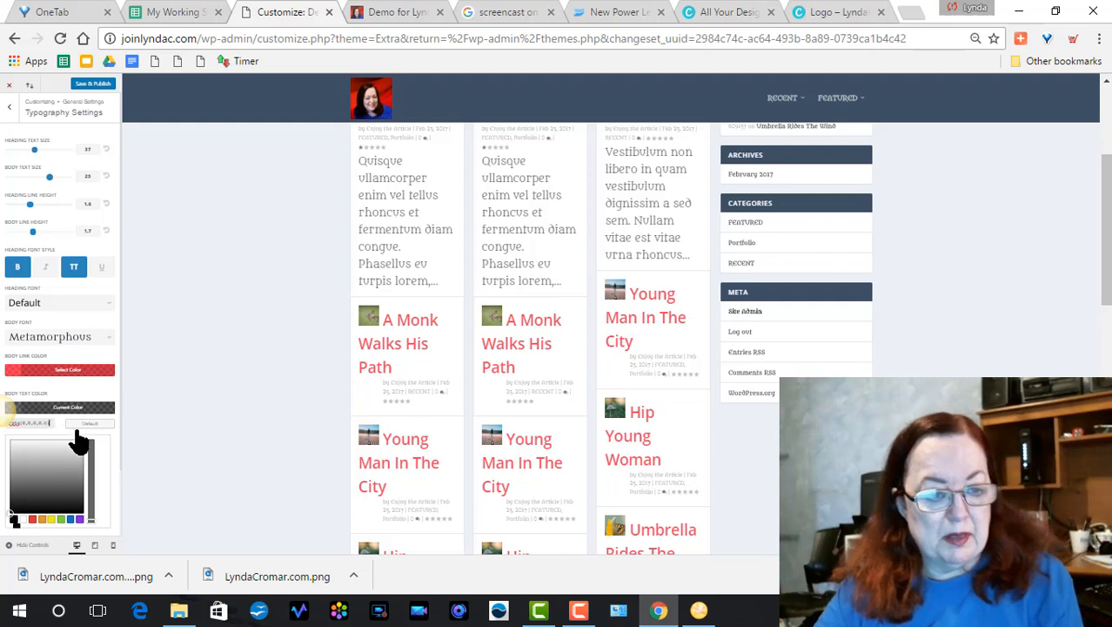
click(14, 519)
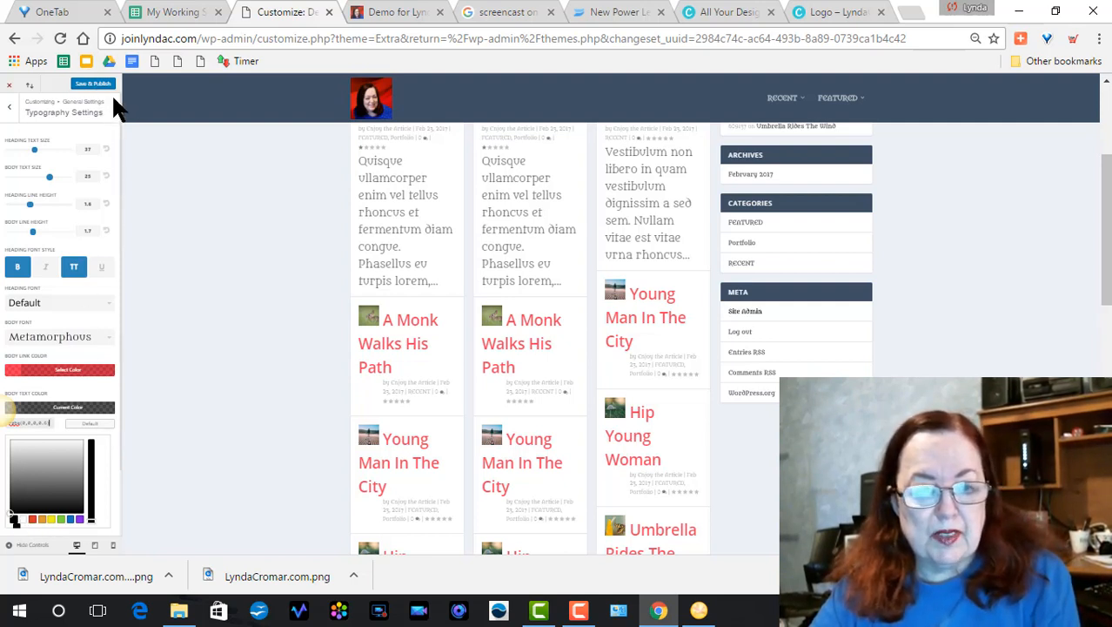
click(78, 504)
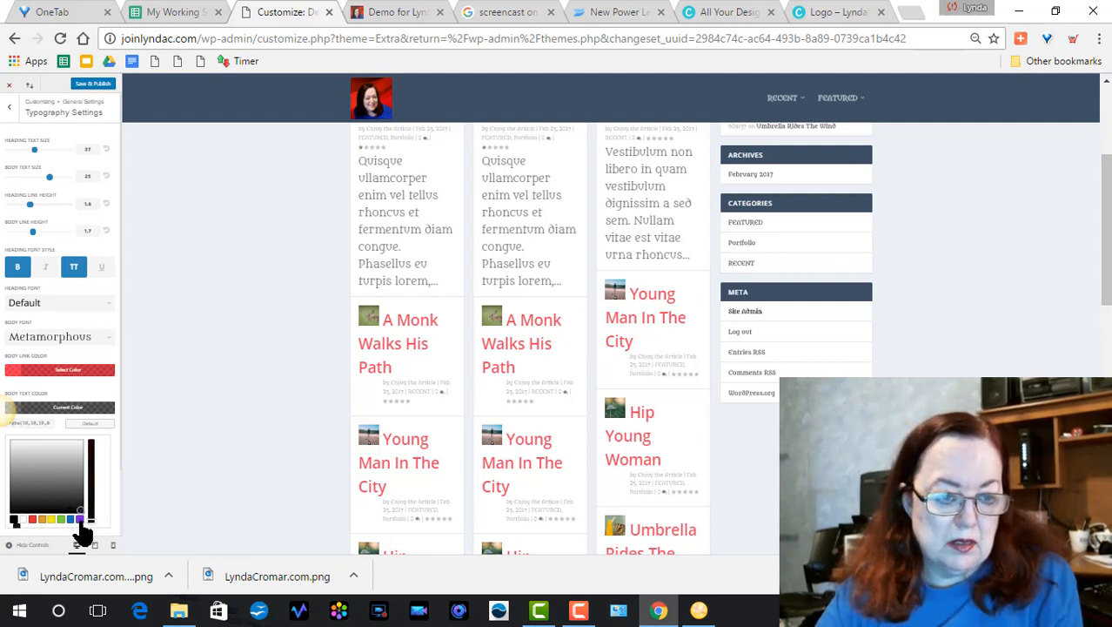
drag(92, 520, 95, 440)
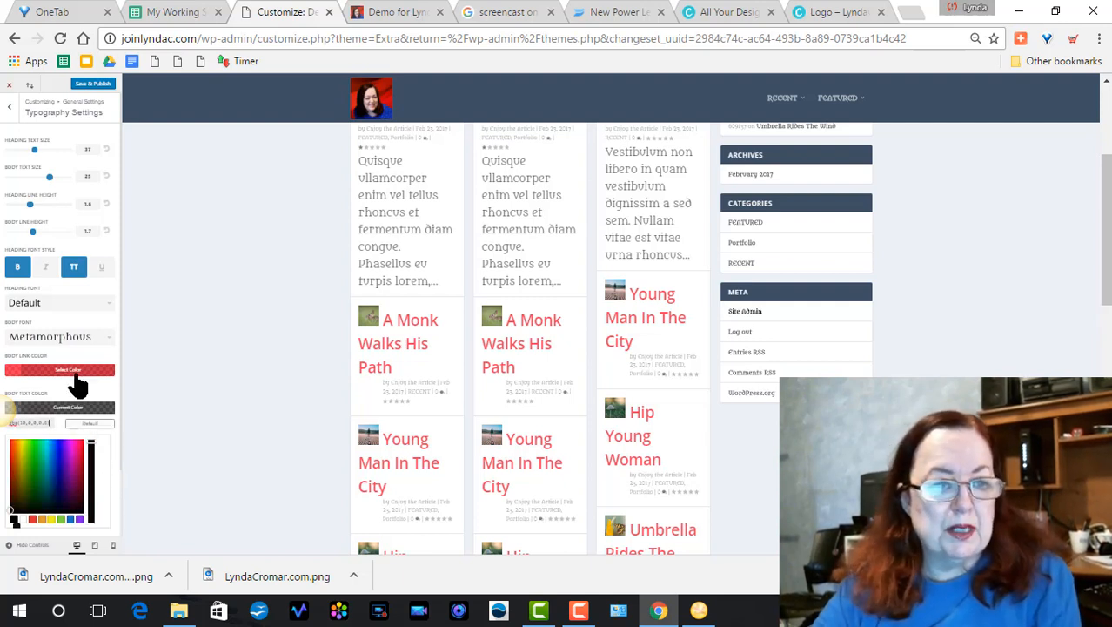
click(90, 84)
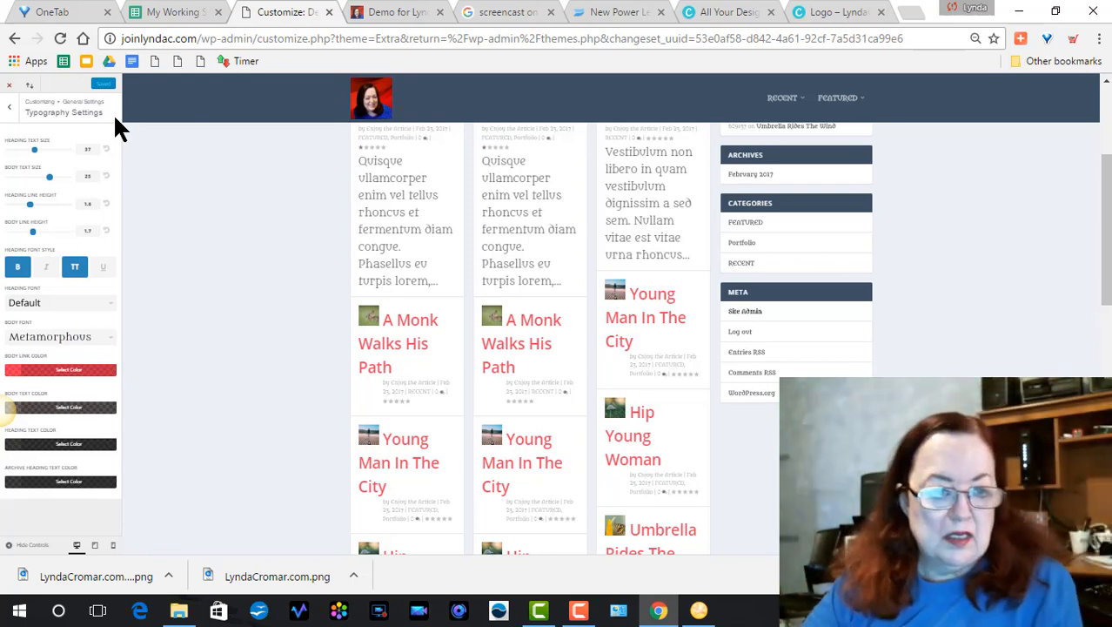
Step: Browse the rest of the body fonts and choose Walter Turncoat
click(80, 348)
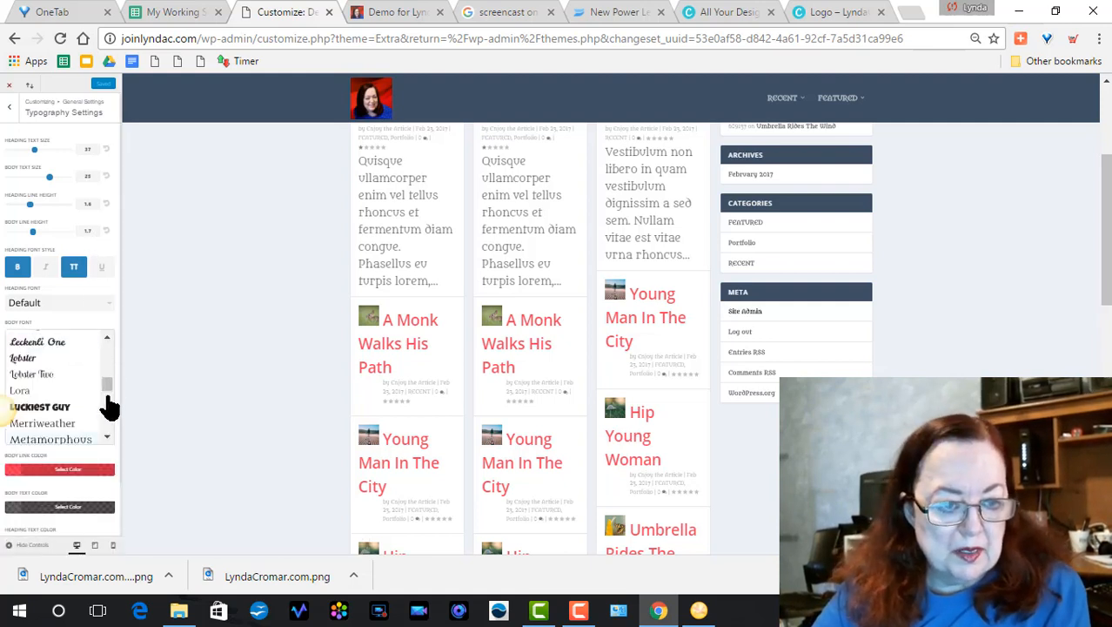
drag(107, 392, 114, 418)
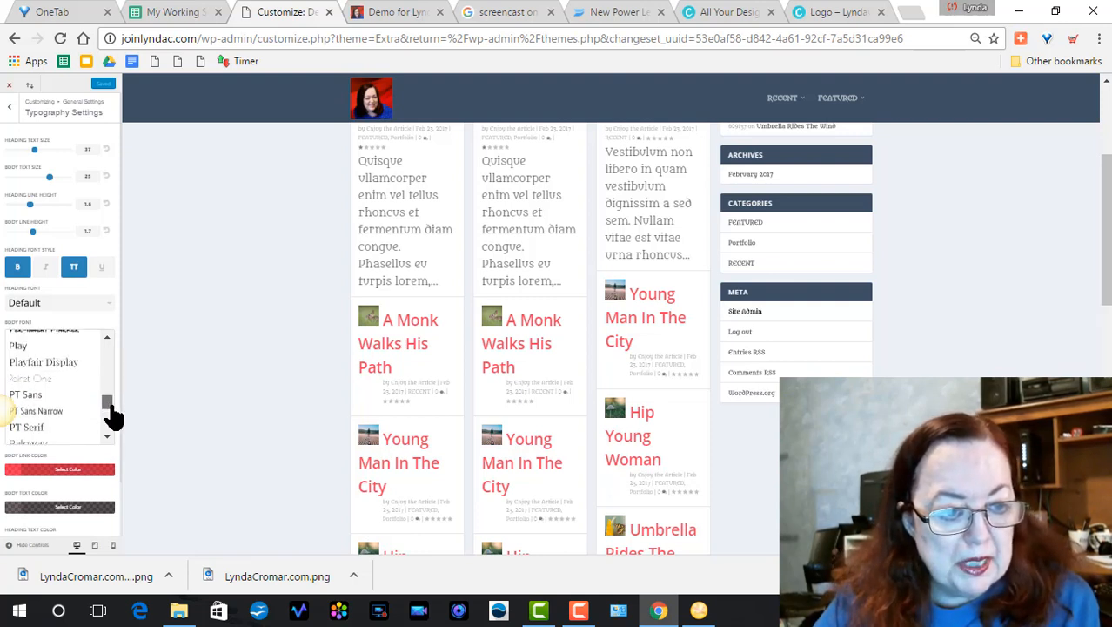
scroll(114, 420, down, 2)
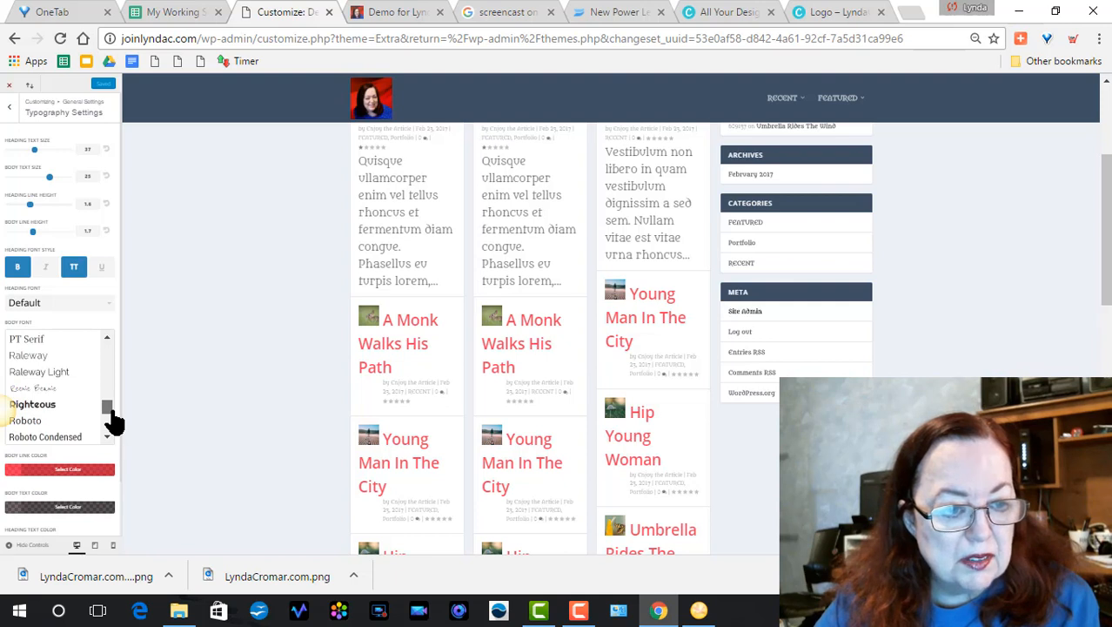
scroll(114, 422, down, 2)
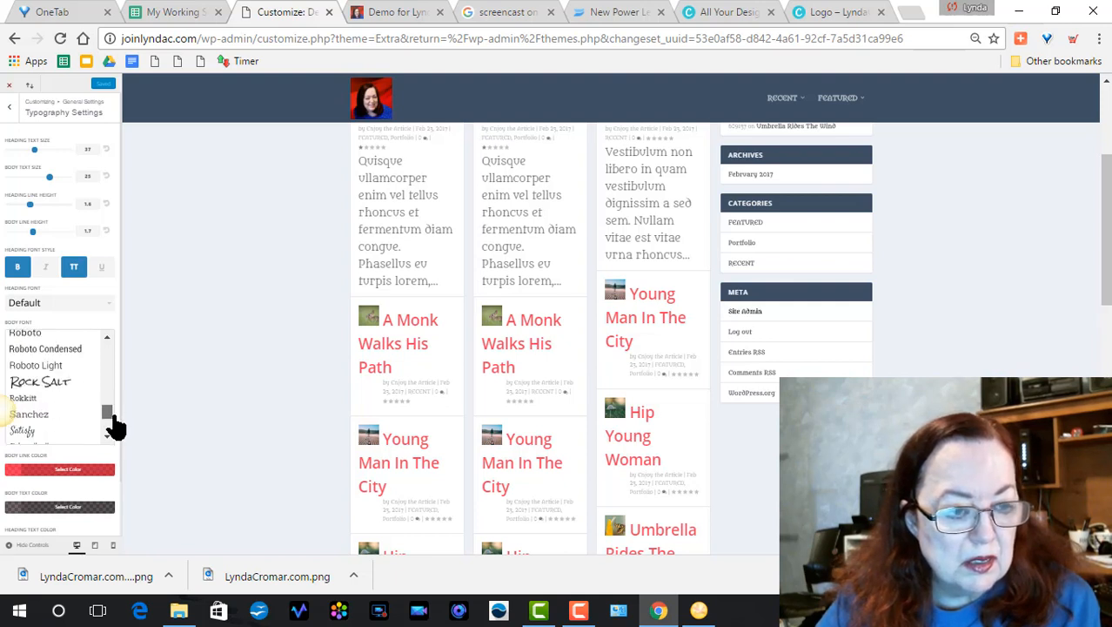
scroll(116, 426, down, 4)
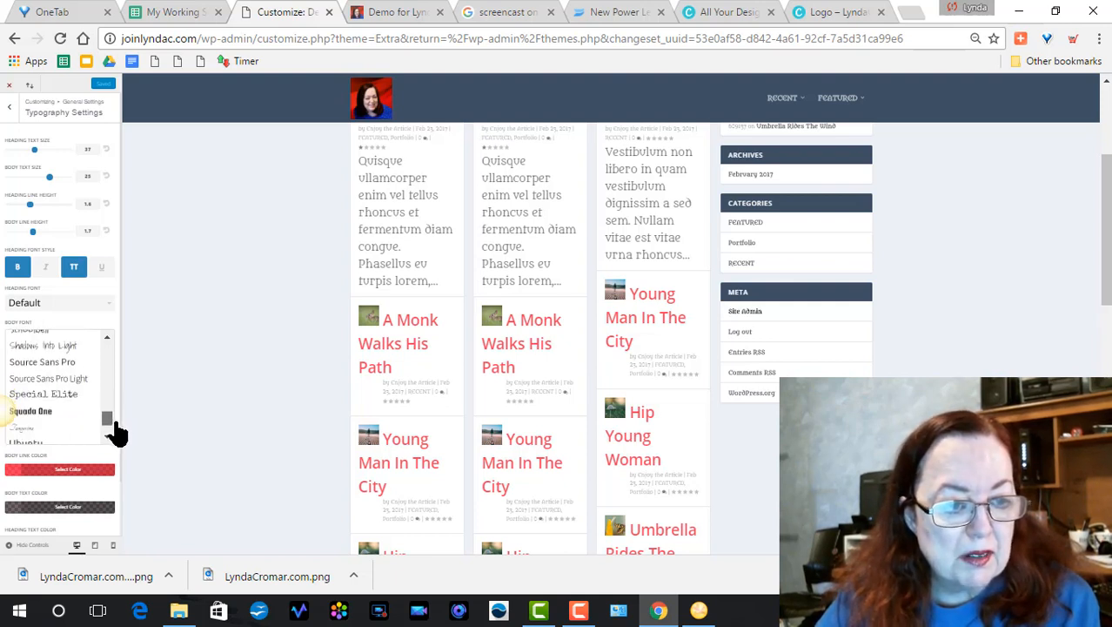
scroll(118, 432, down, 2)
scroll(120, 438, down, 1)
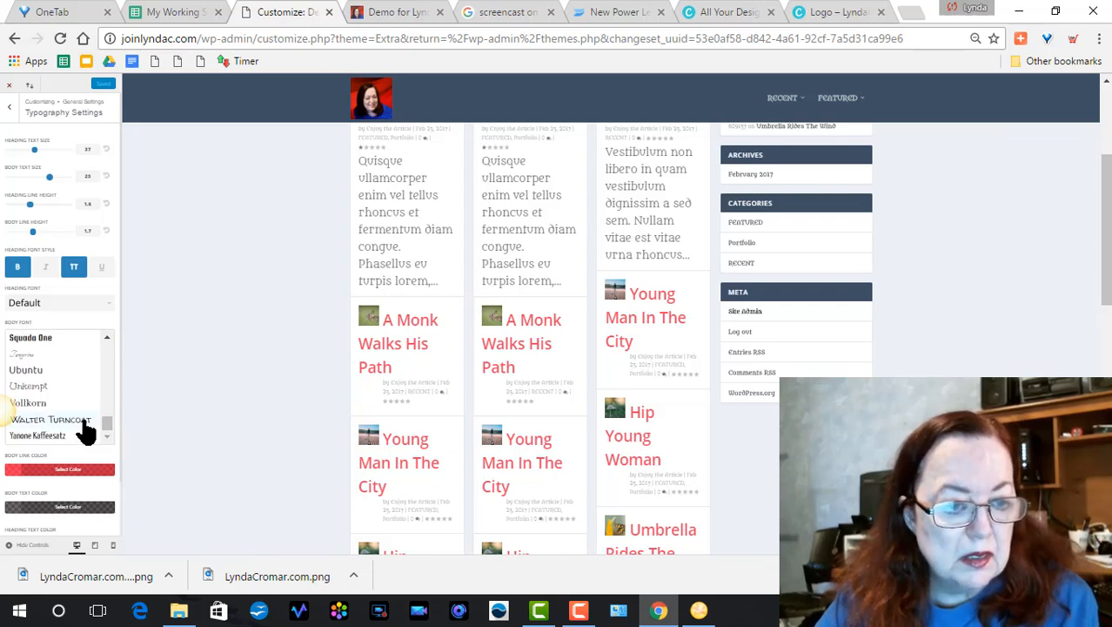
click(86, 421)
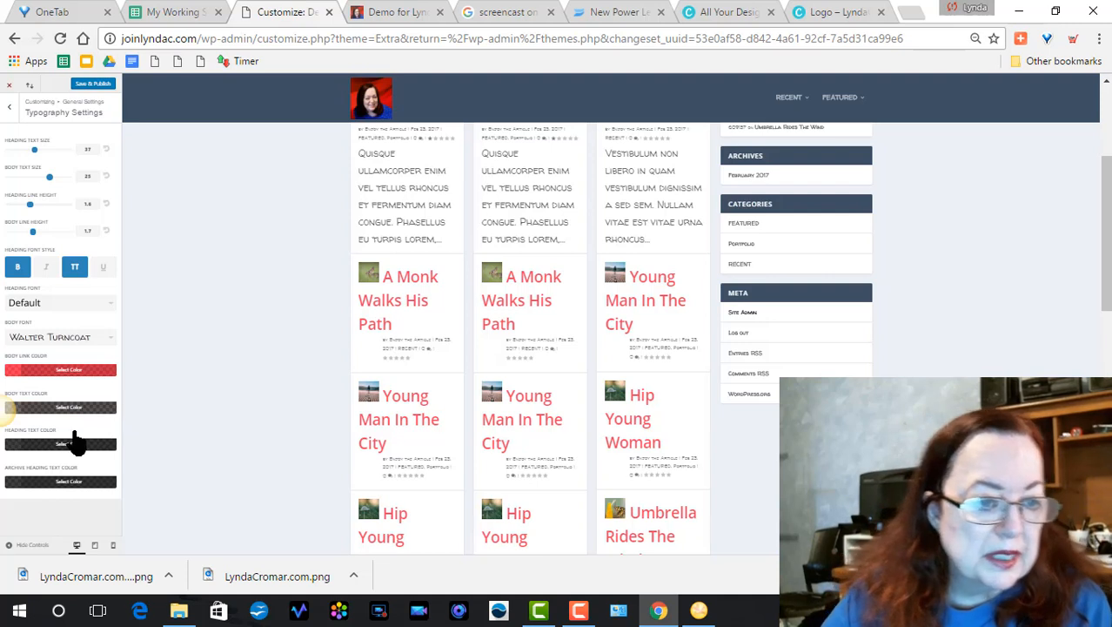
Step: Set the body font to Schoolbell and publish the theme changes
click(48, 341)
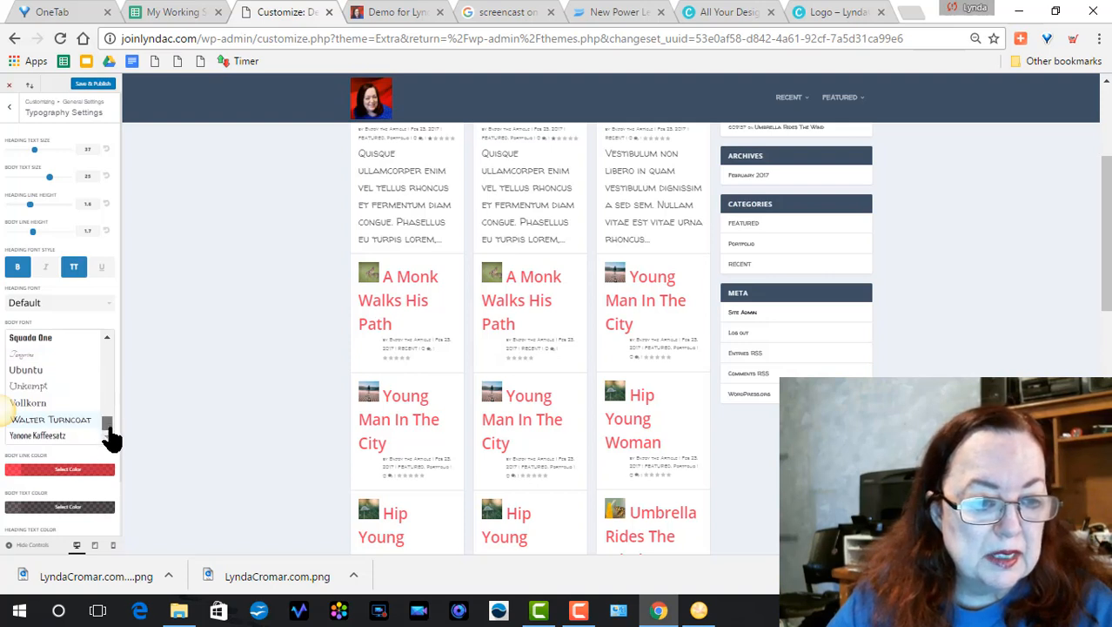
drag(107, 432, 114, 425)
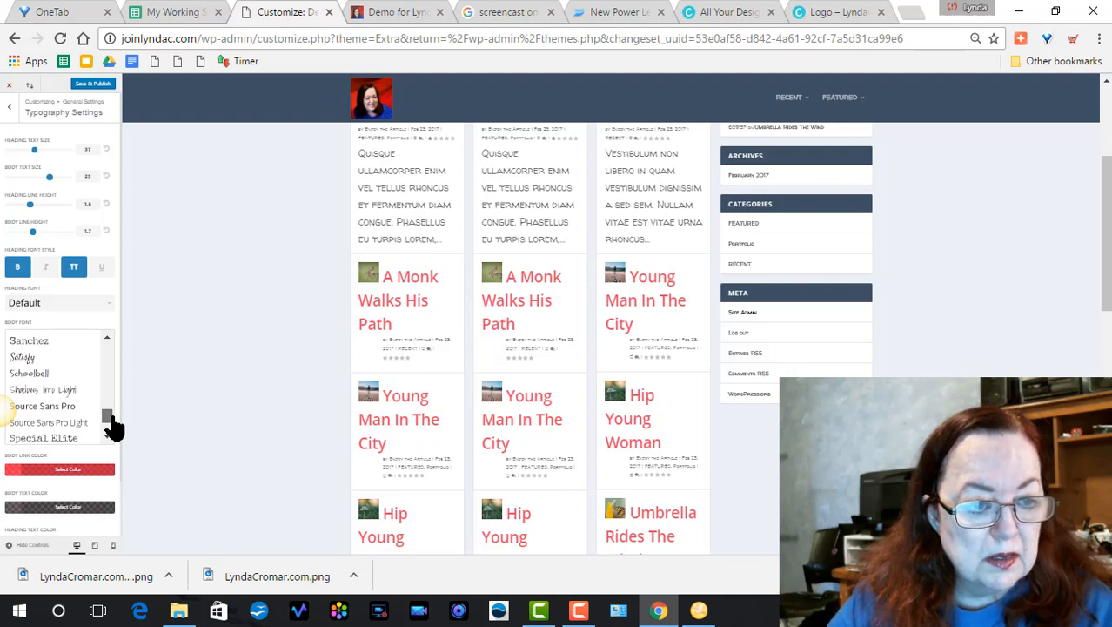
click(35, 373)
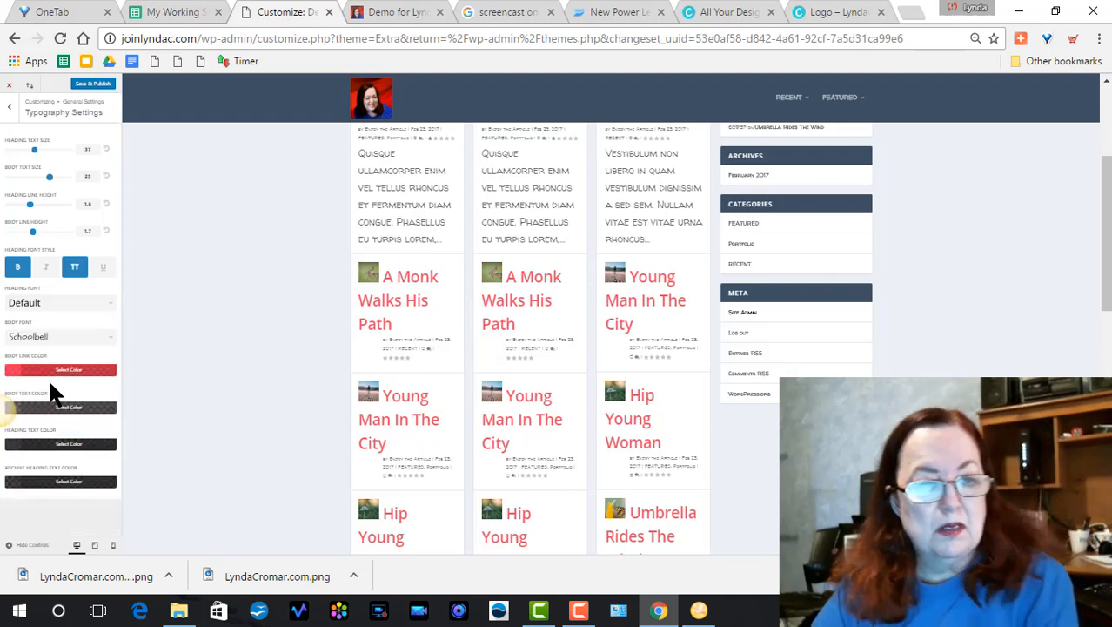
click(96, 84)
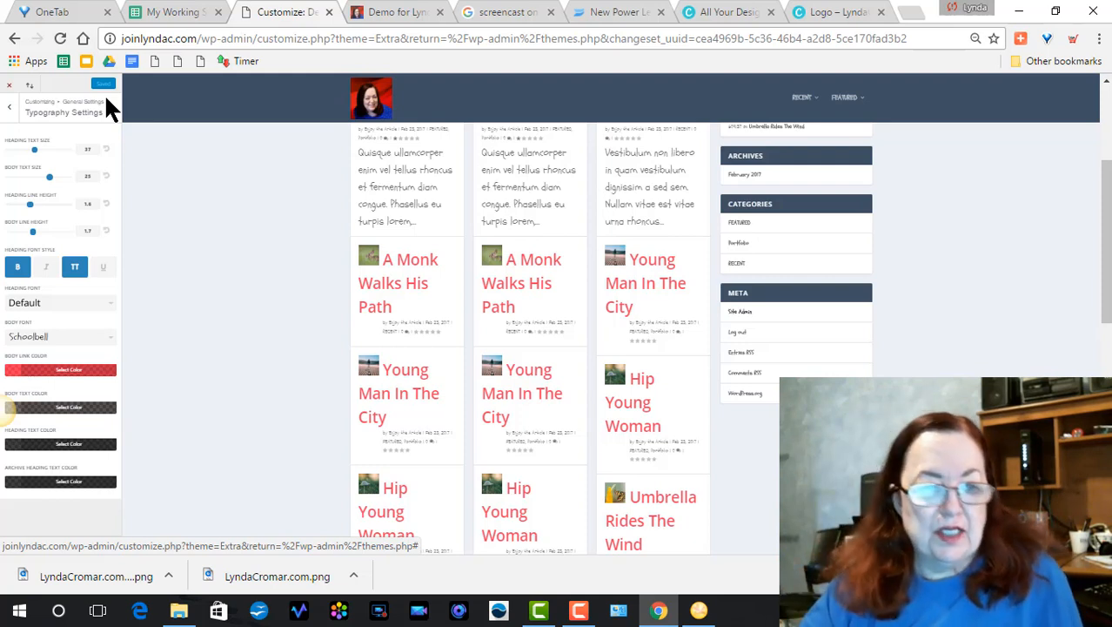
Step: Set the body font to Lato and publish the theme changes
click(31, 341)
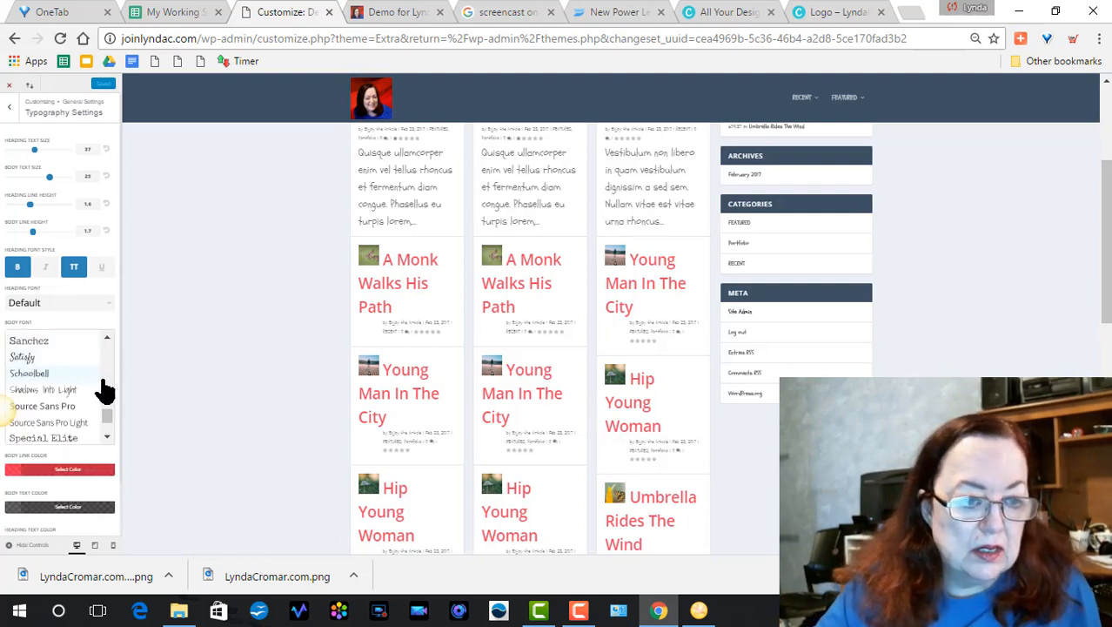
drag(109, 422, 110, 341)
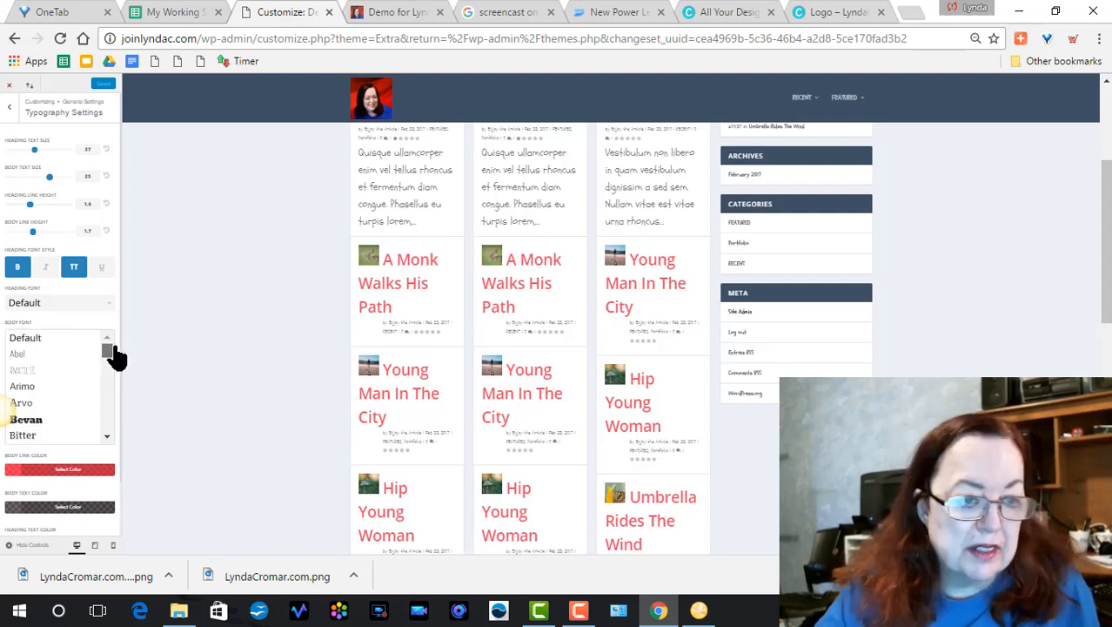
drag(112, 363, 118, 366)
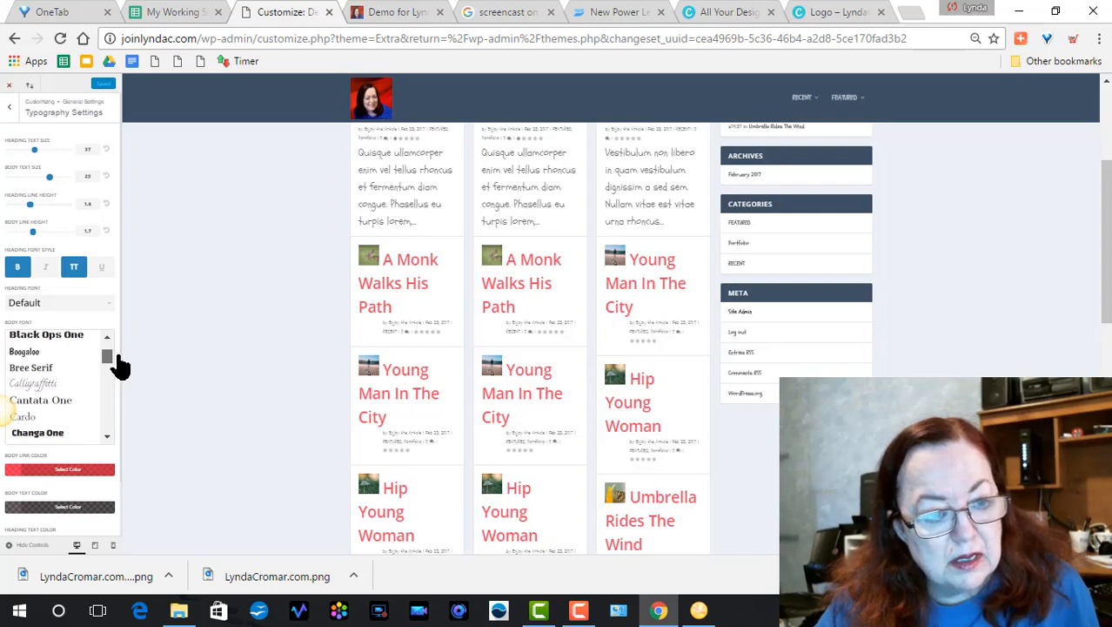
drag(118, 366, 108, 391)
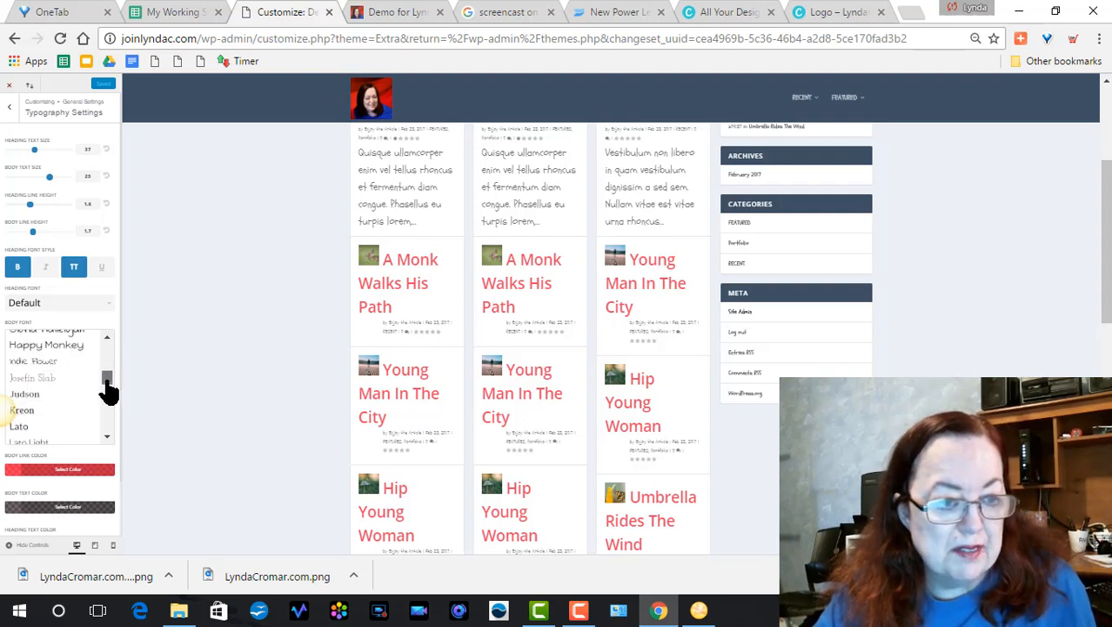
click(35, 435)
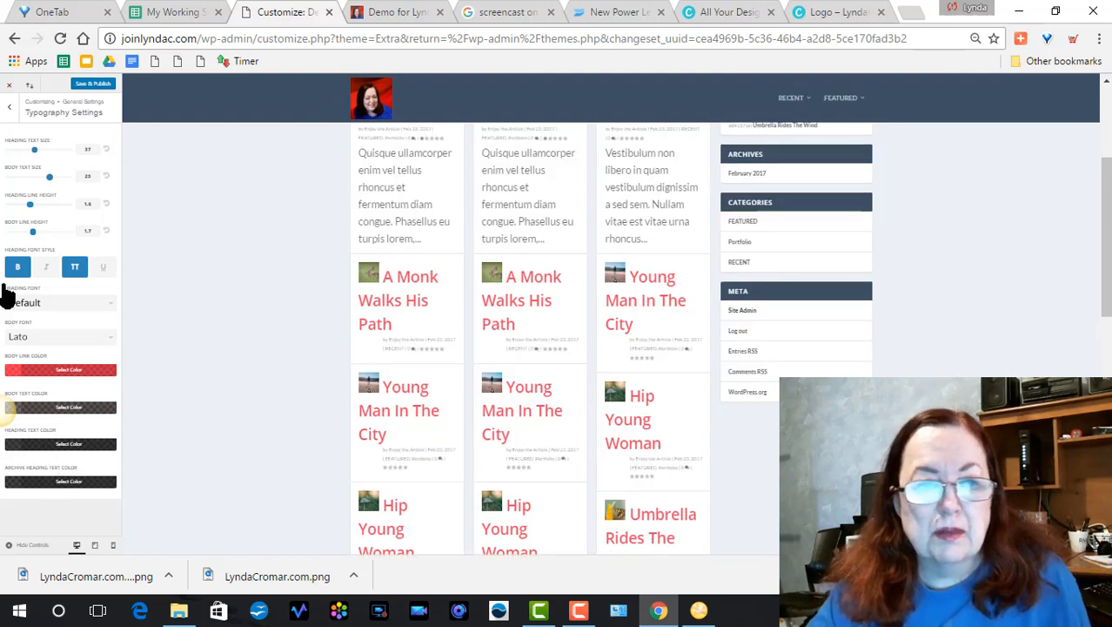
click(93, 84)
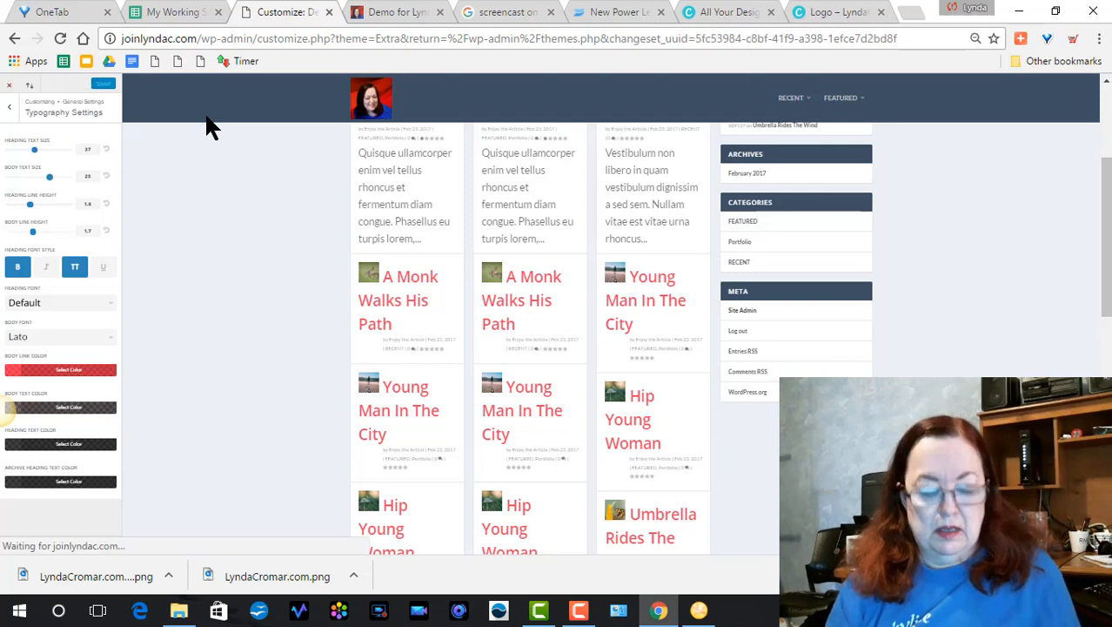
Step: Return the page zoom to its default level and close the theme customizer
key(ctrl+plus)
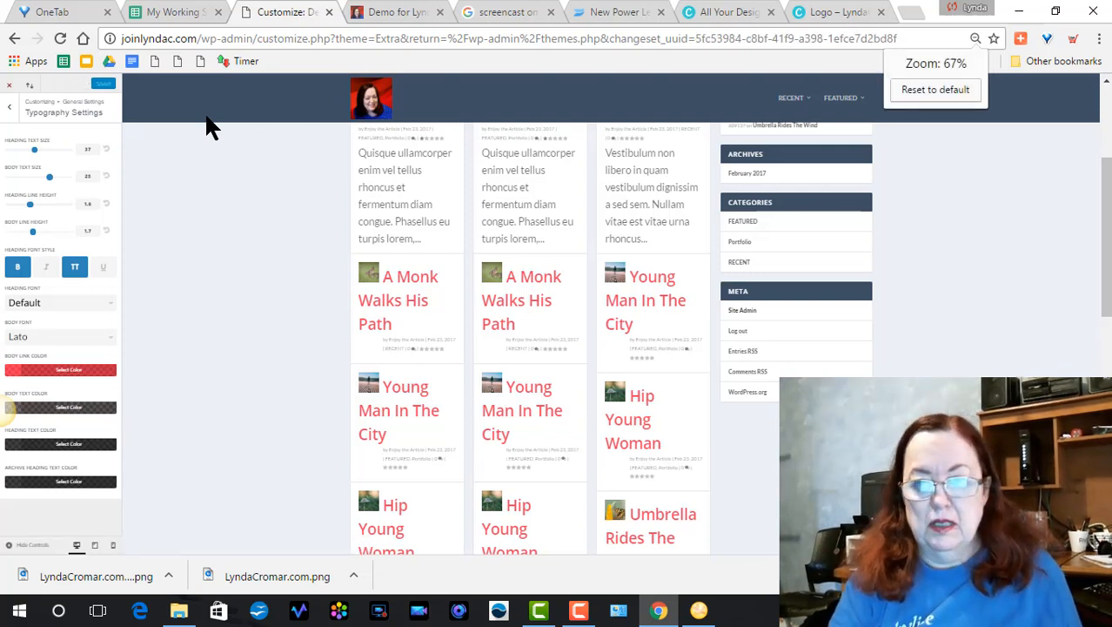
key(ctrl+plus)
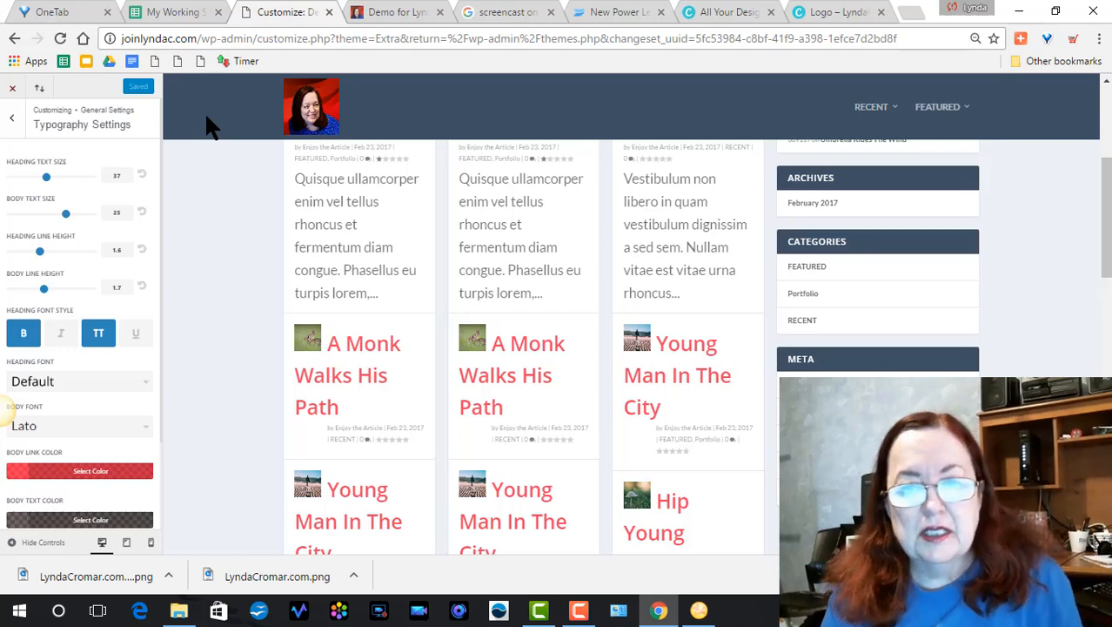
key(ctrl+plus)
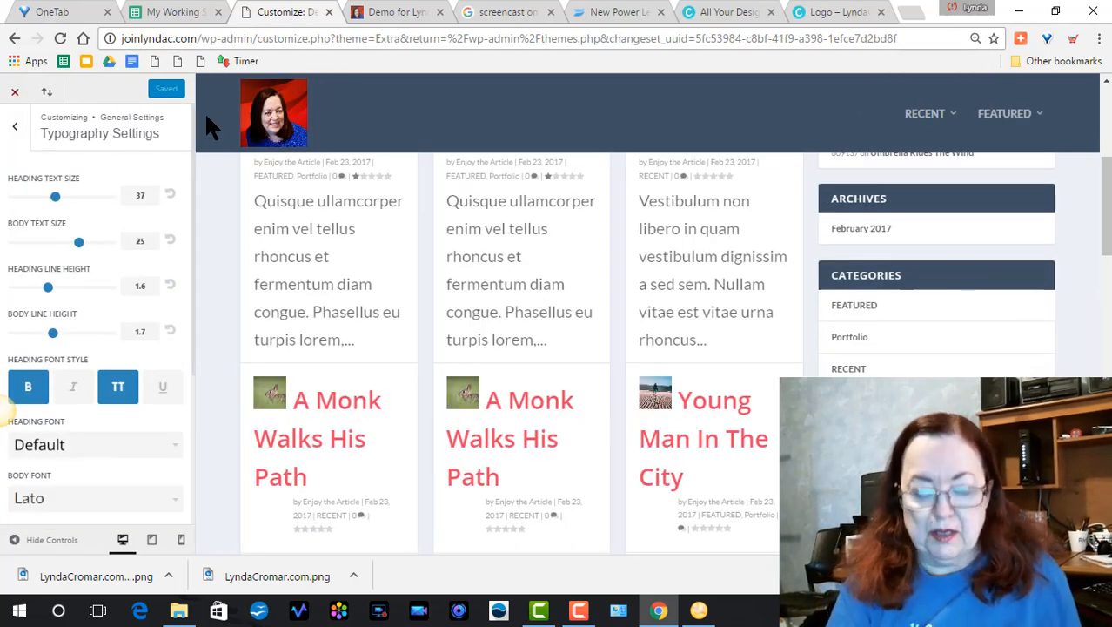
key(ctrl+plus)
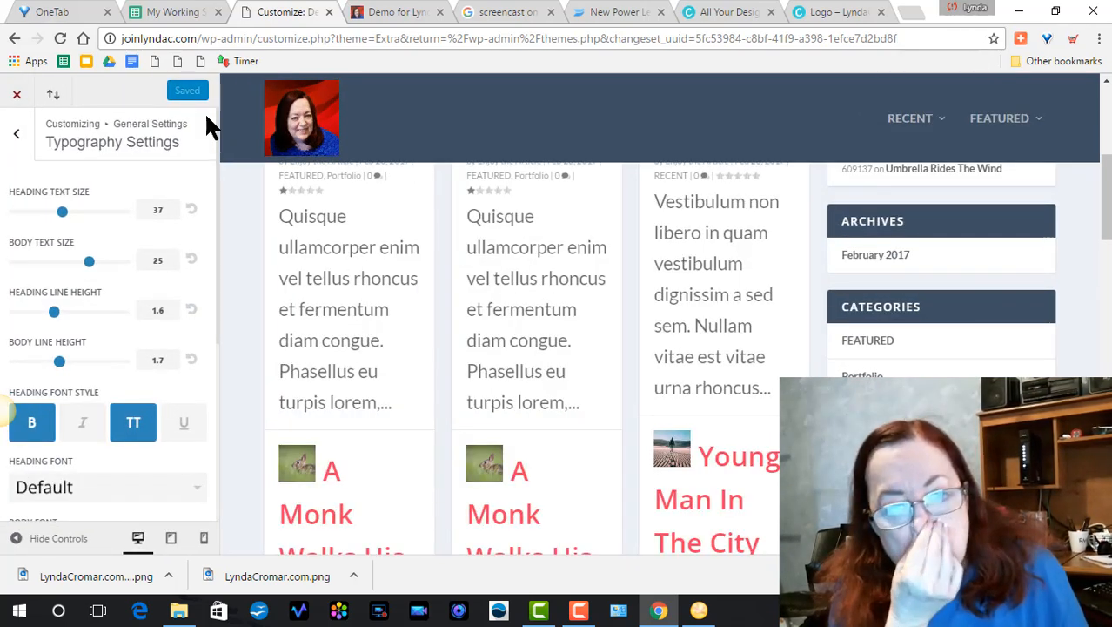
key(ctrl+plus)
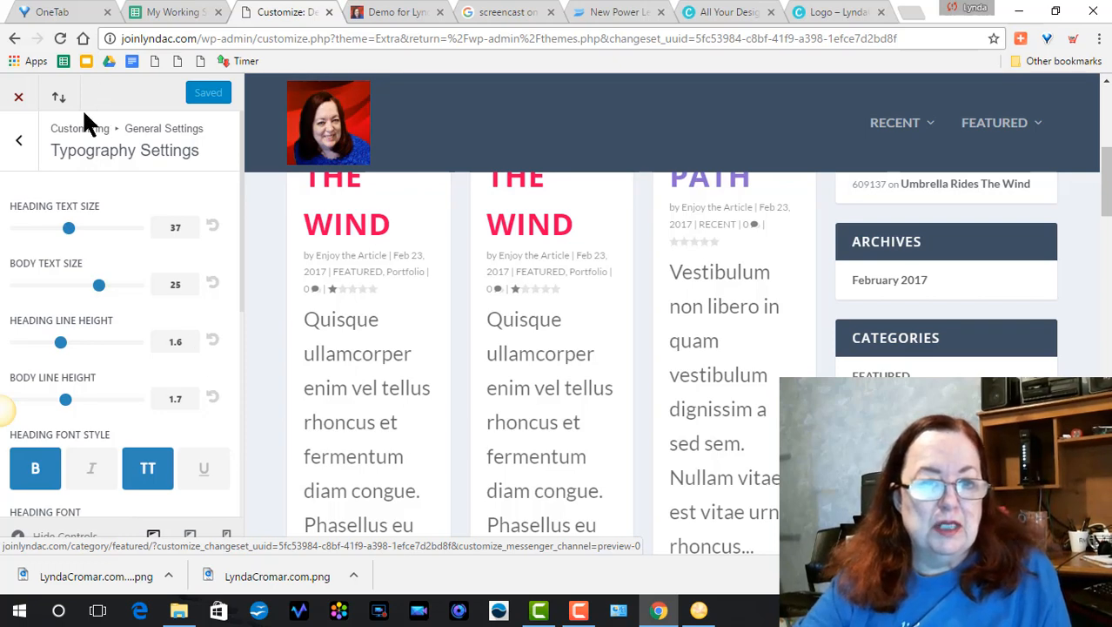
click(17, 101)
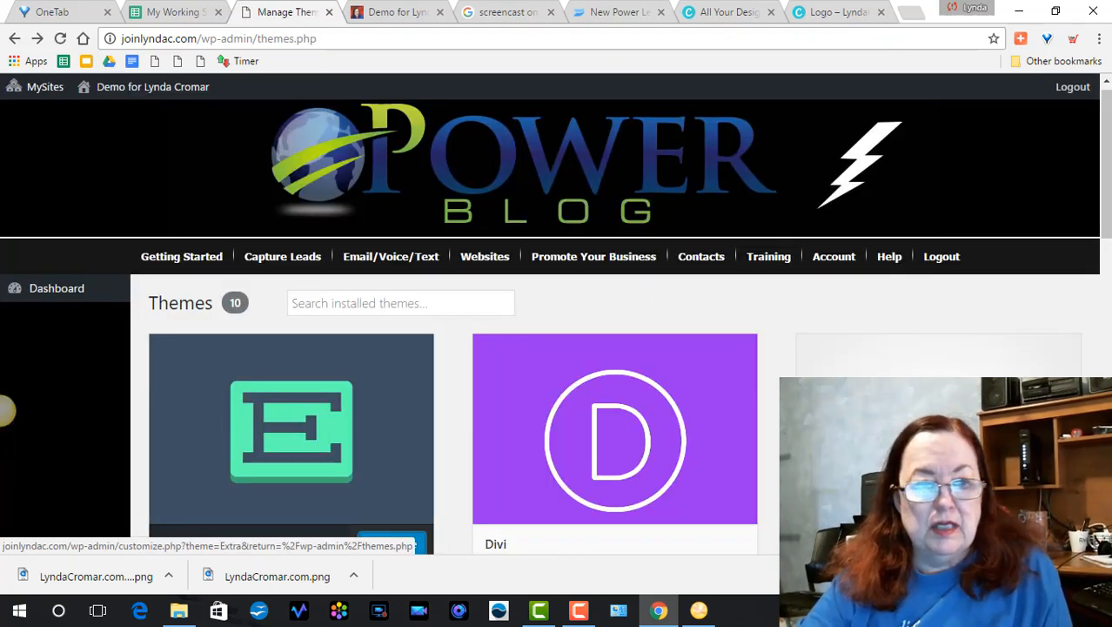
Step: Switch to the live demo site and open the "Umbrella Rides The Wind" post from the home page
click(363, 10)
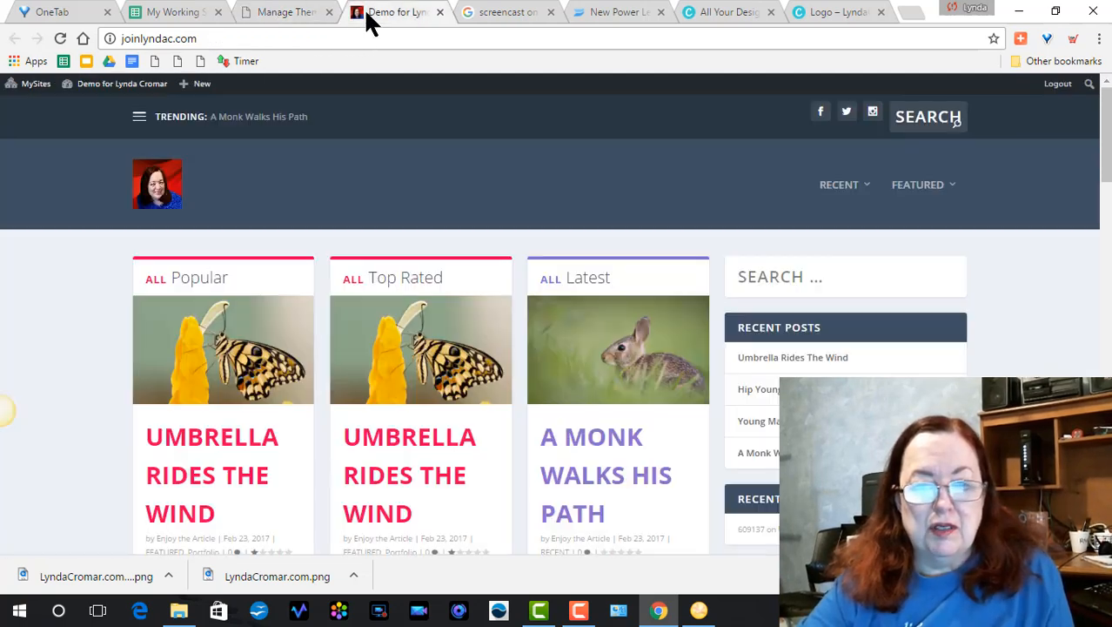
drag(1107, 106, 1107, 148)
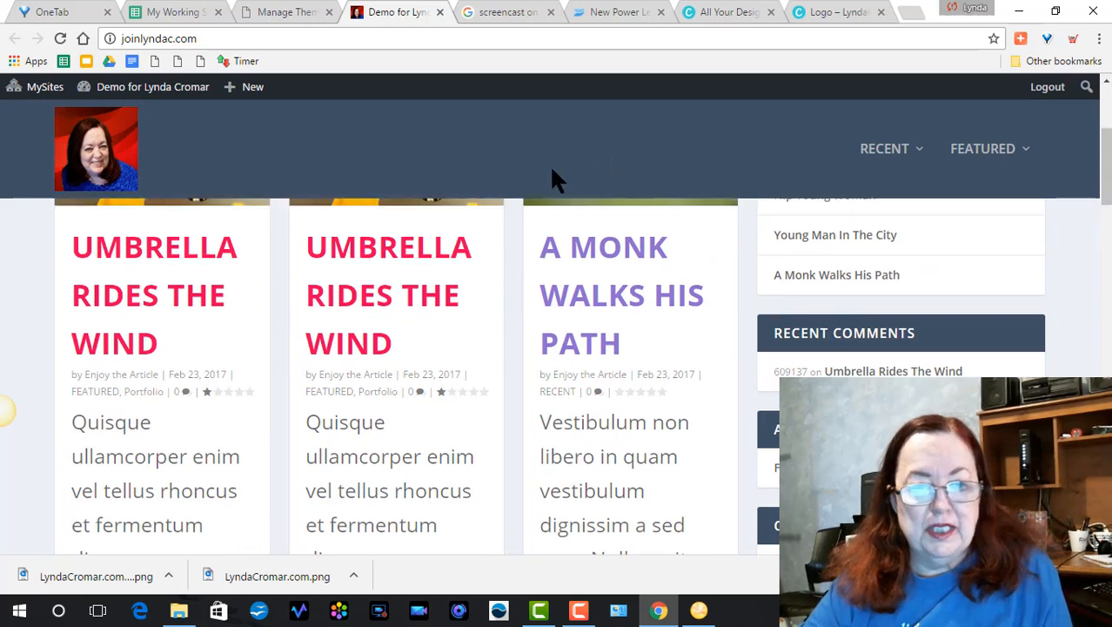
click(429, 254)
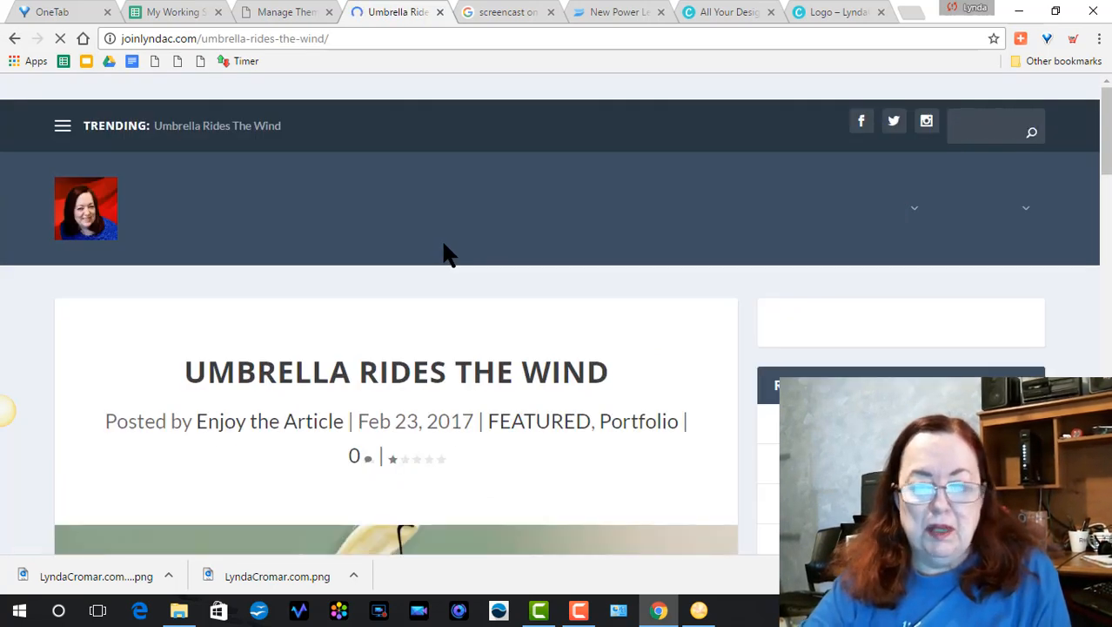
Step: Examine the published post's title, featured image, body text, and sharing and rating options in the new typography, ending at the page header
scroll(1098, 126, down, 2)
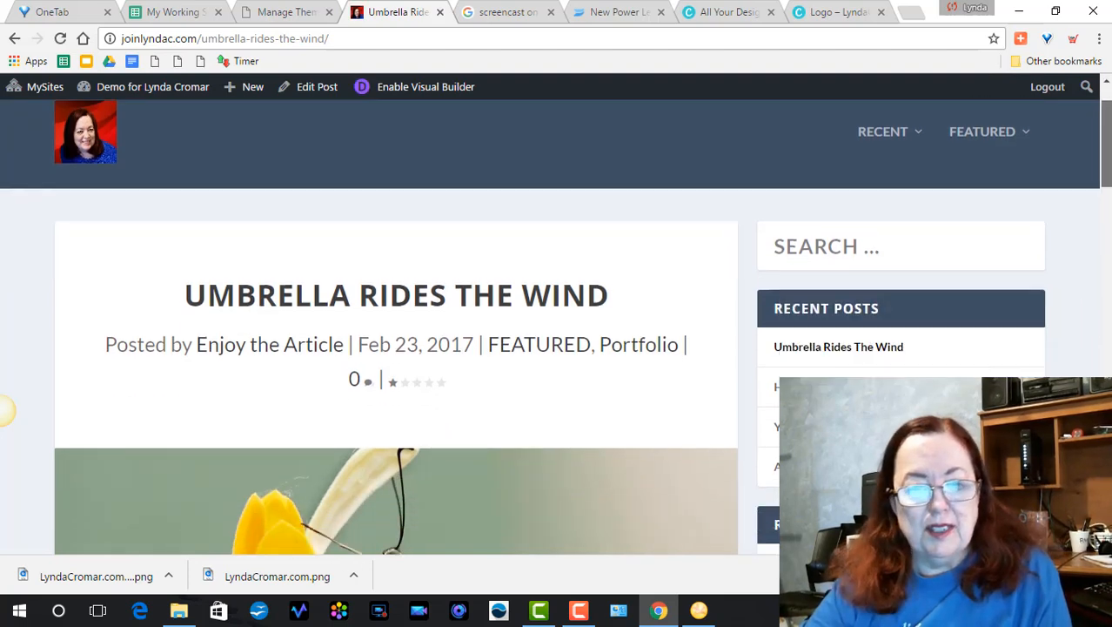
scroll(396, 374, down, 6)
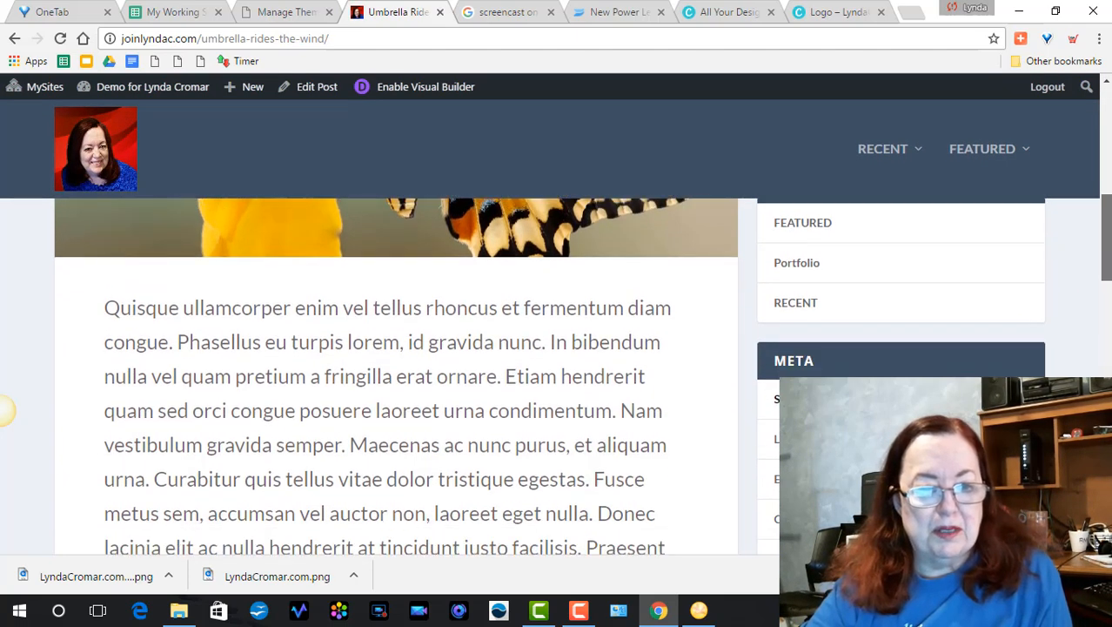
scroll(7, 409, down, 1)
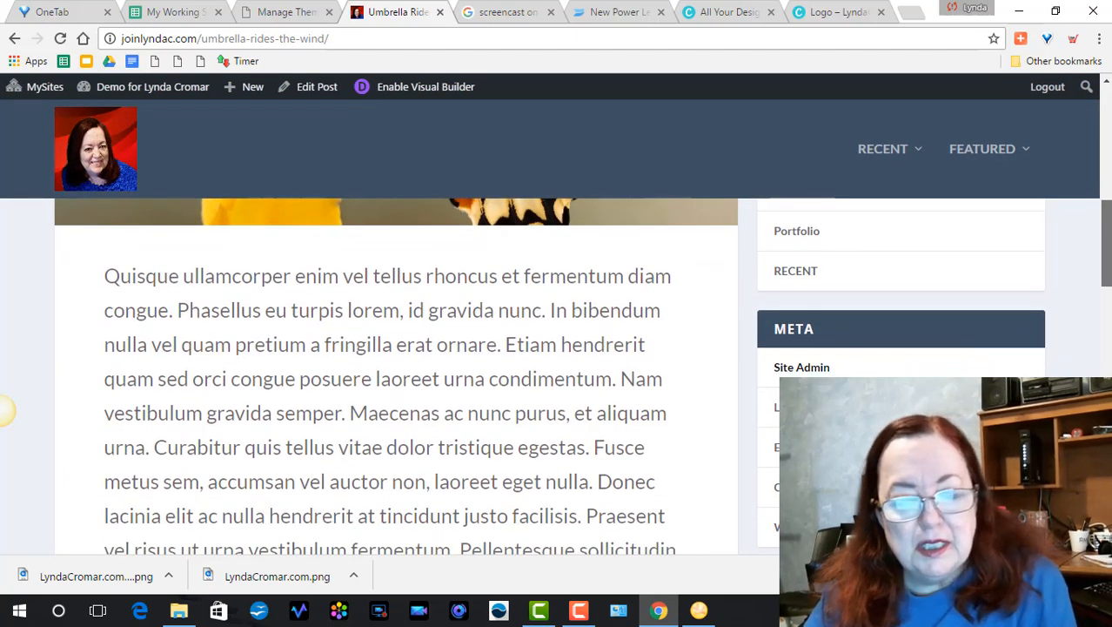
scroll(1108, 233, down, 2)
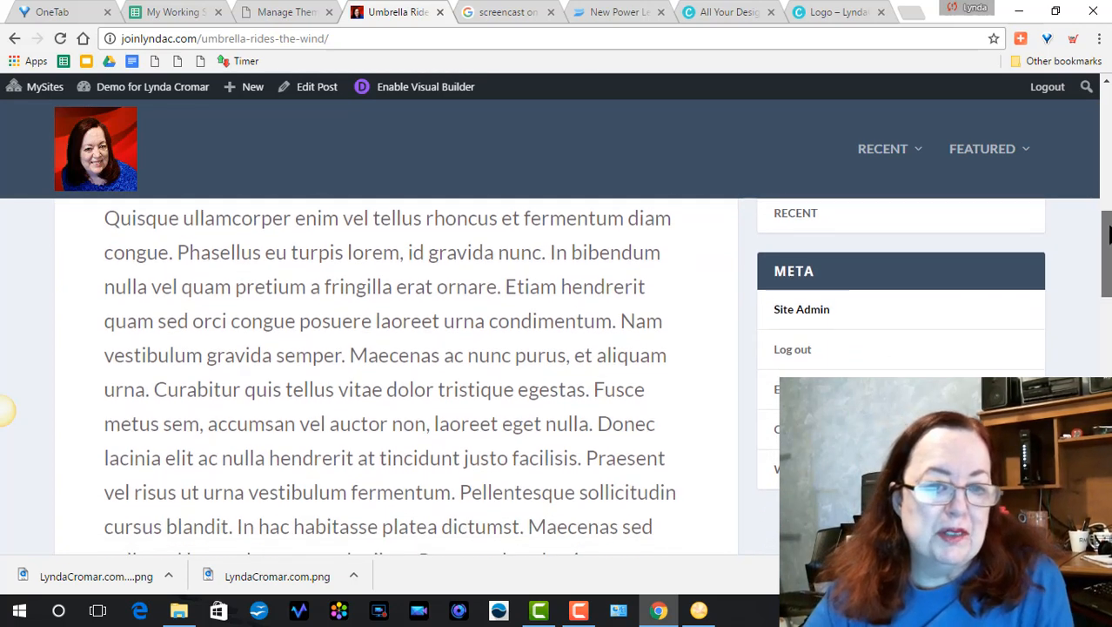
drag(1107, 233, 797, 303)
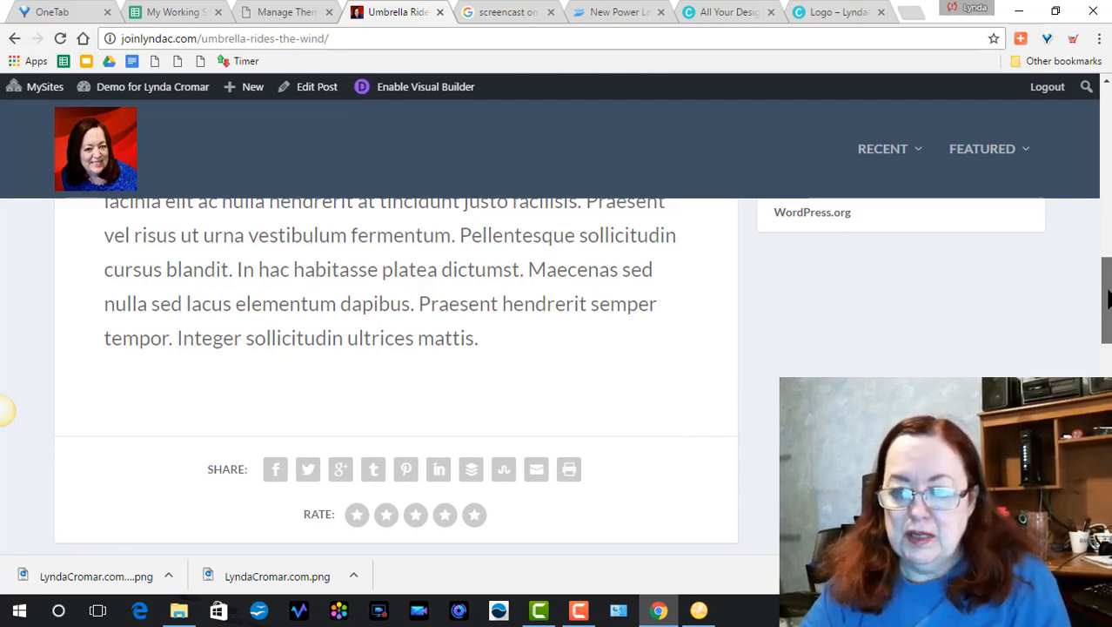
scroll(1105, 305, down, 1)
scroll(1105, 305, up, 5)
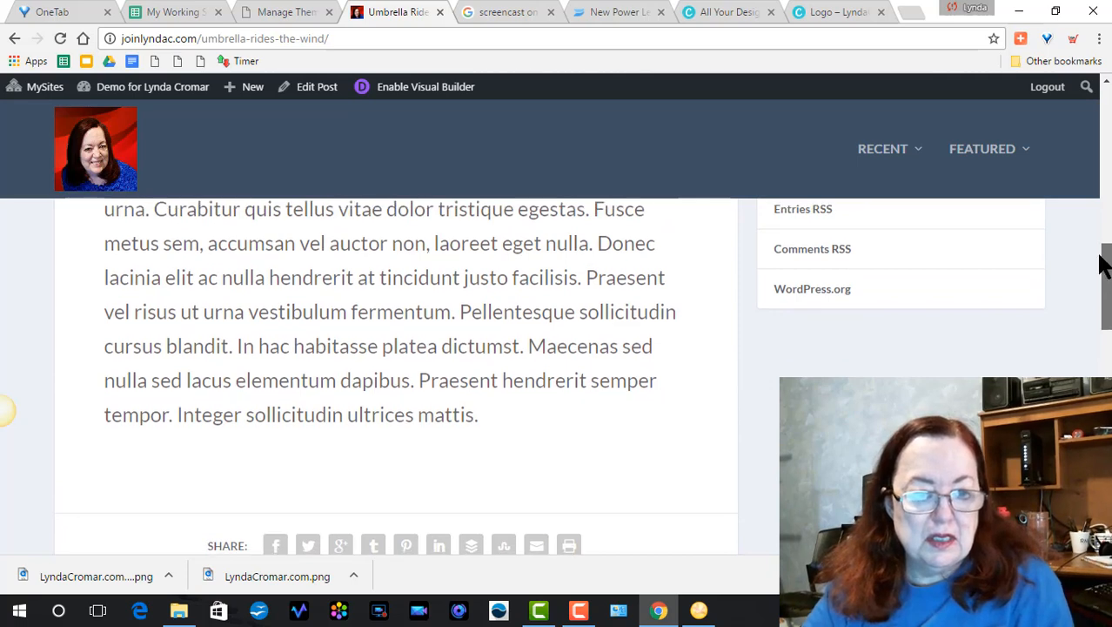
scroll(1088, 228, up, 5)
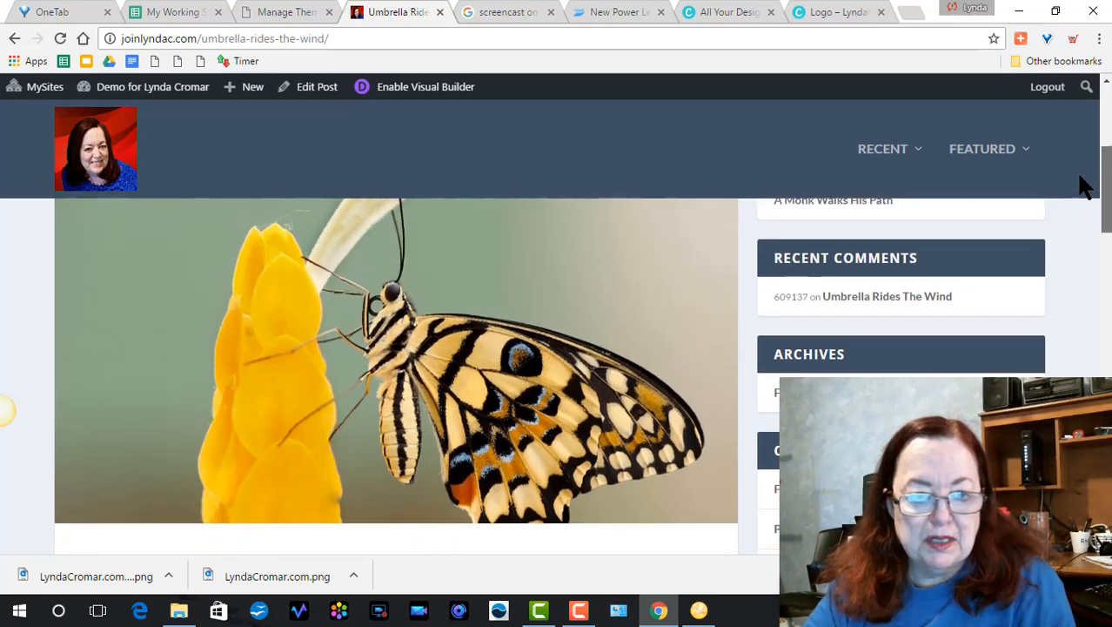
scroll(1079, 165, up, 2)
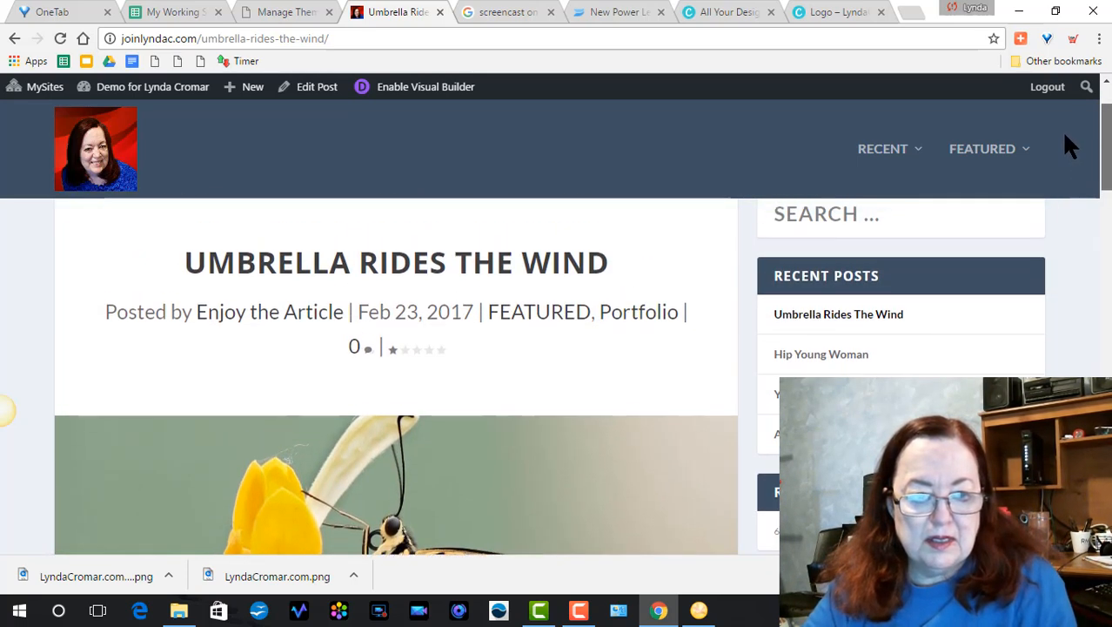
scroll(1066, 139, down, 3)
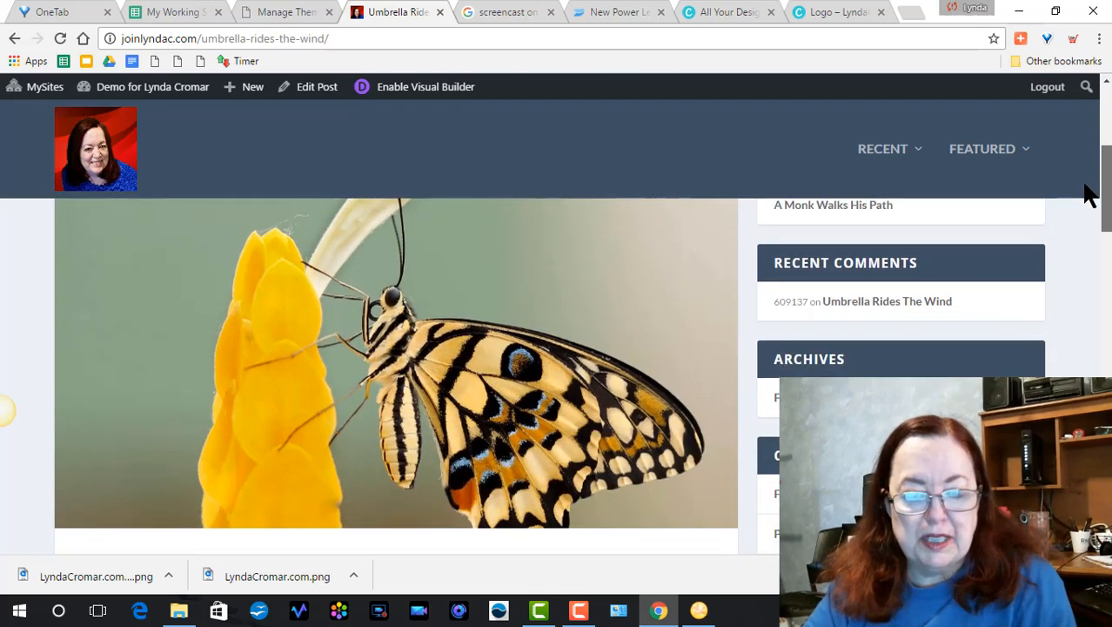
scroll(1071, 139, up, 3)
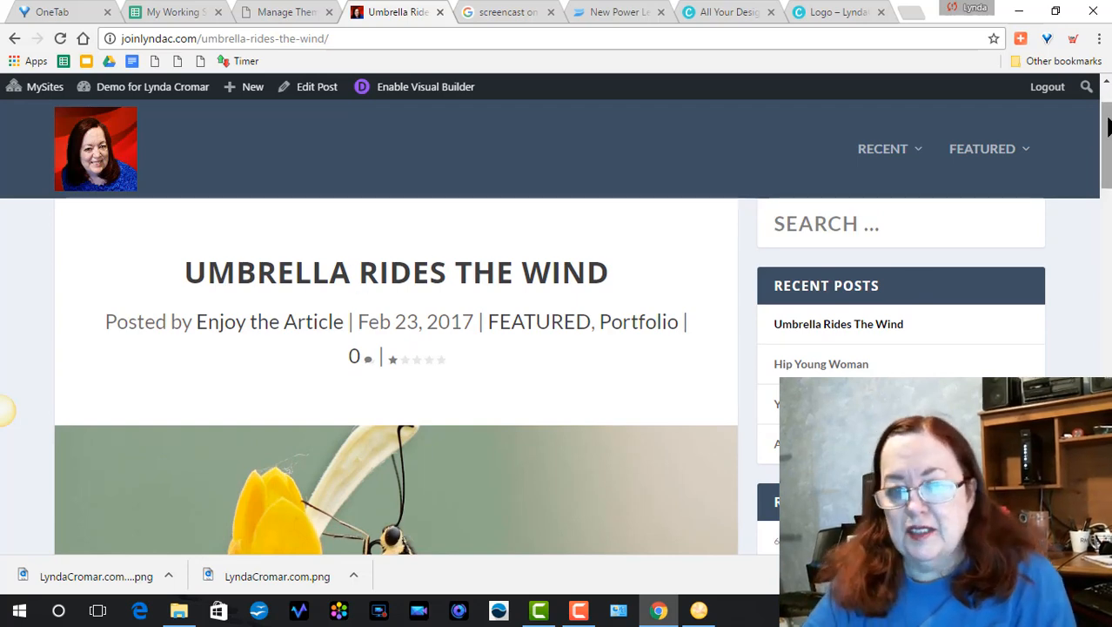
drag(1107, 163, 1106, 264)
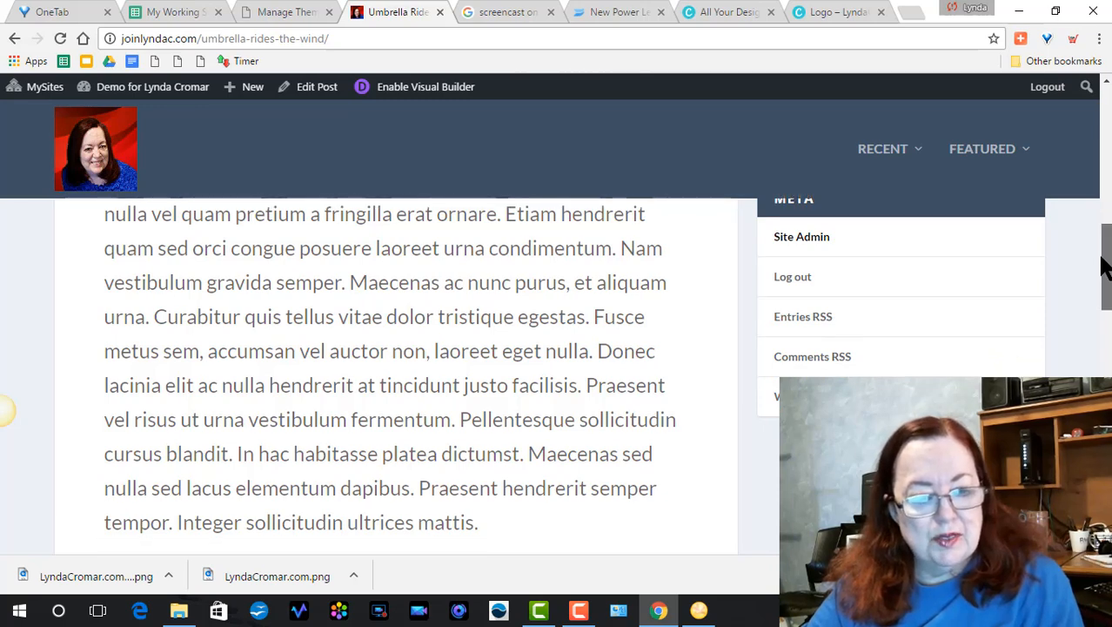
drag(1104, 261, 1100, 83)
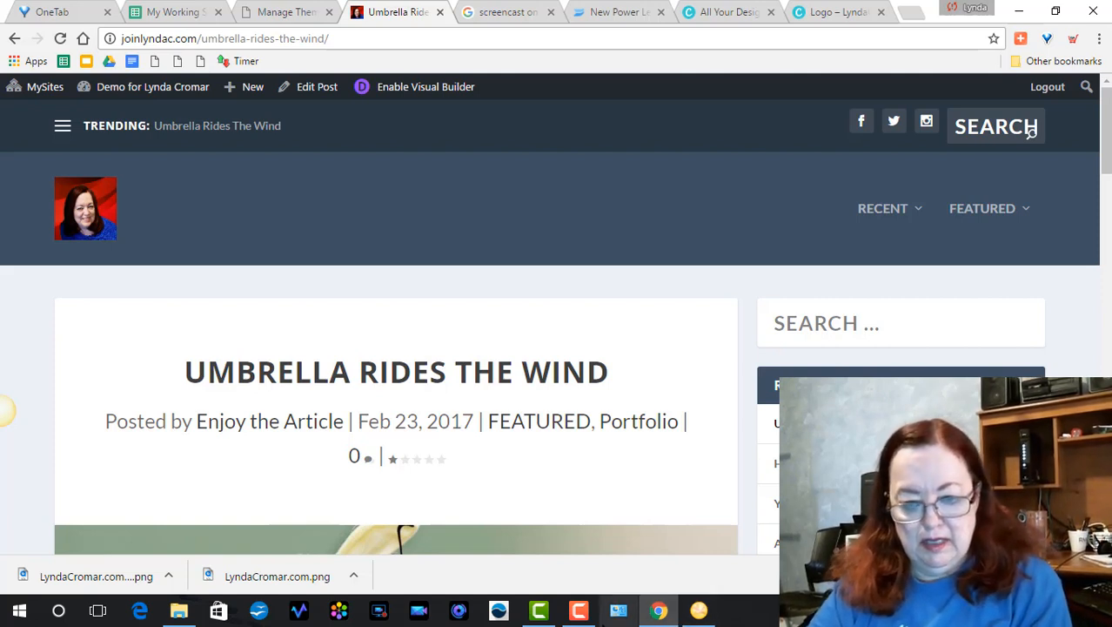
click(579, 612)
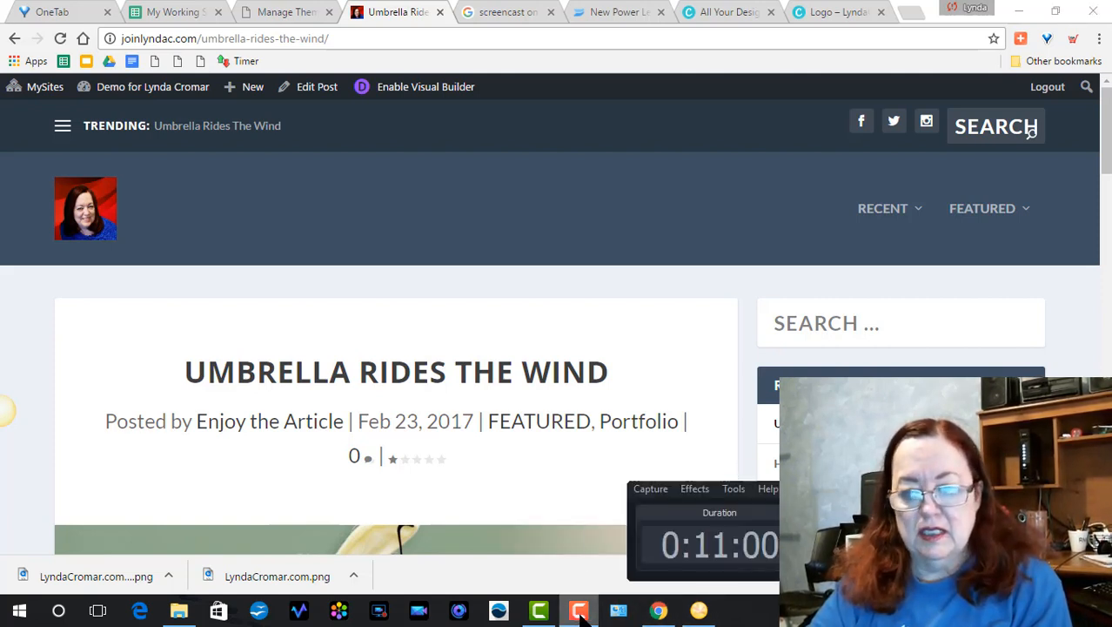